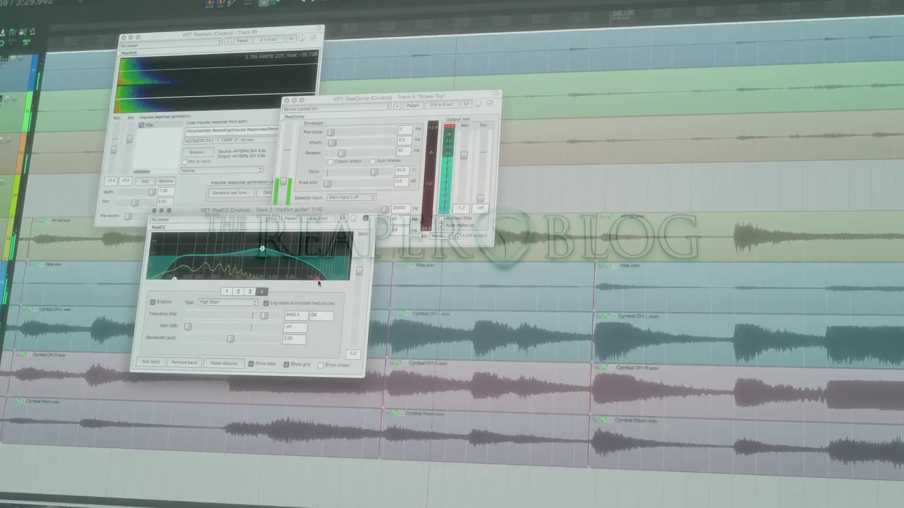
Raise ReaEQ band 4's high-shelf point to about 18525 Hz
{"action": "left_click_drag", "start_coordinate": [317, 281], "coordinate": [337, 282]}
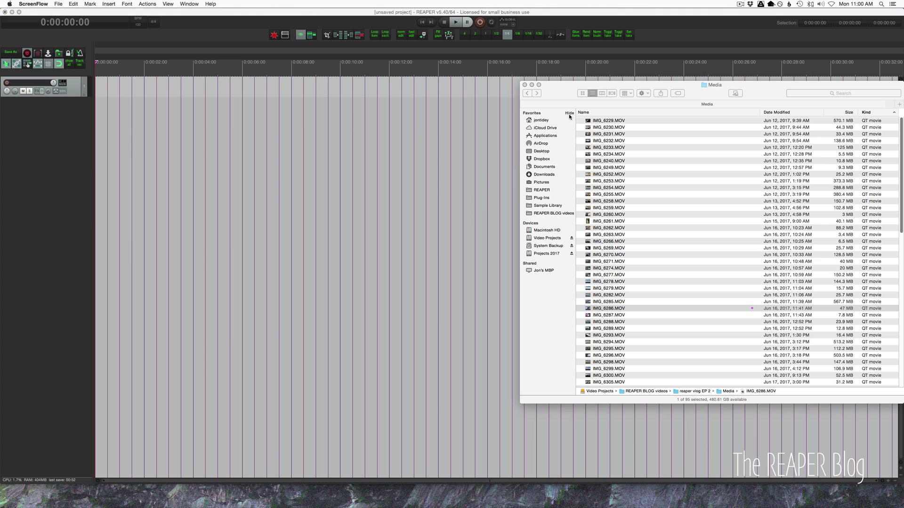
Bring the Finder Media folder window forward and shift it slightly left
{"action": "left_click_drag", "start_coordinate": [550, 96], "coordinate": [526, 97]}
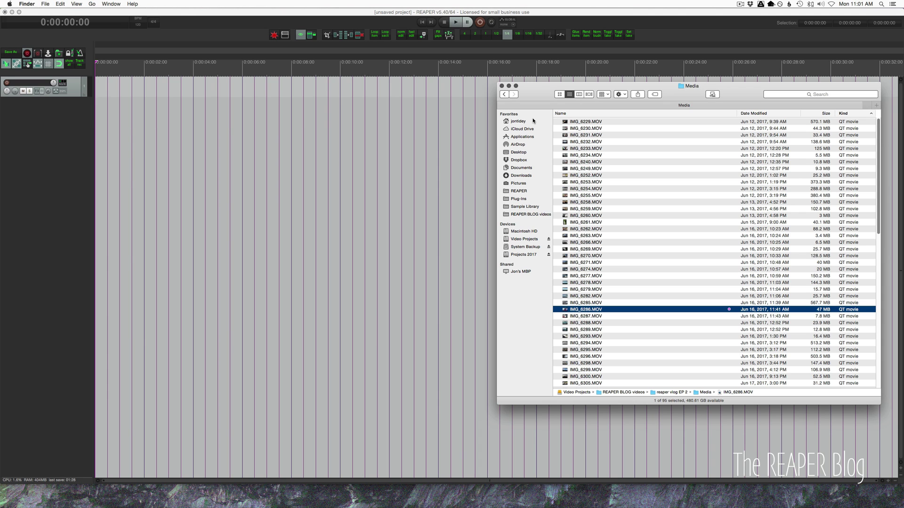
{"action": "key", "text": "space"}
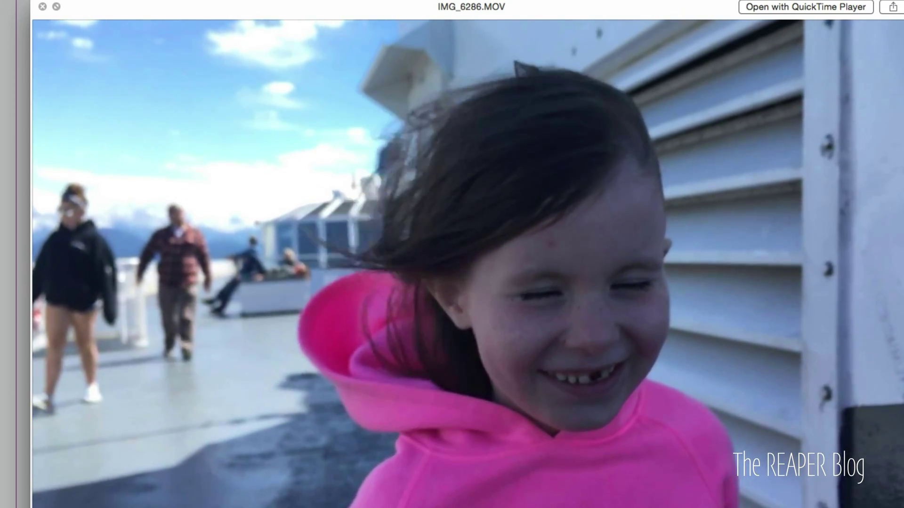
{"action": "key", "text": "space"}
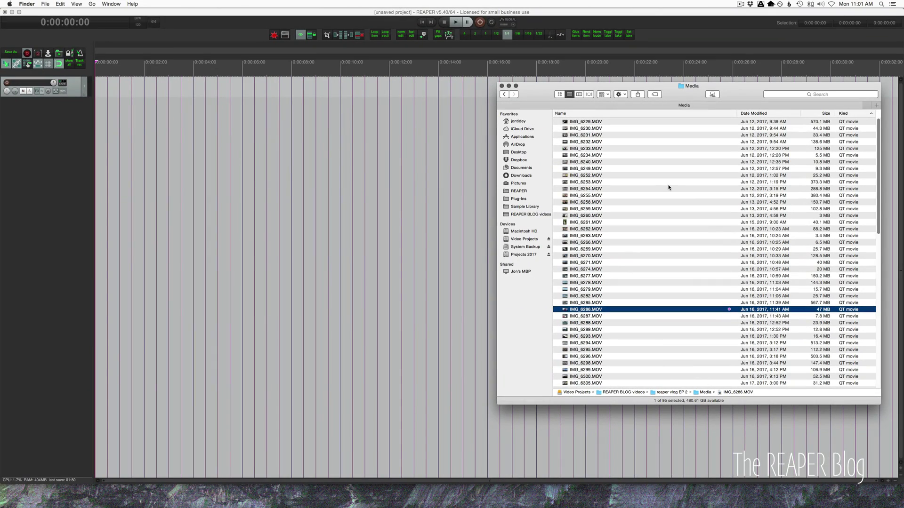
{"action": "scroll", "coordinate": [662, 315], "scroll_direction": "down", "scroll_amount": 5}
{"action": "scroll", "coordinate": [662, 318], "scroll_direction": "down", "scroll_amount": 3}
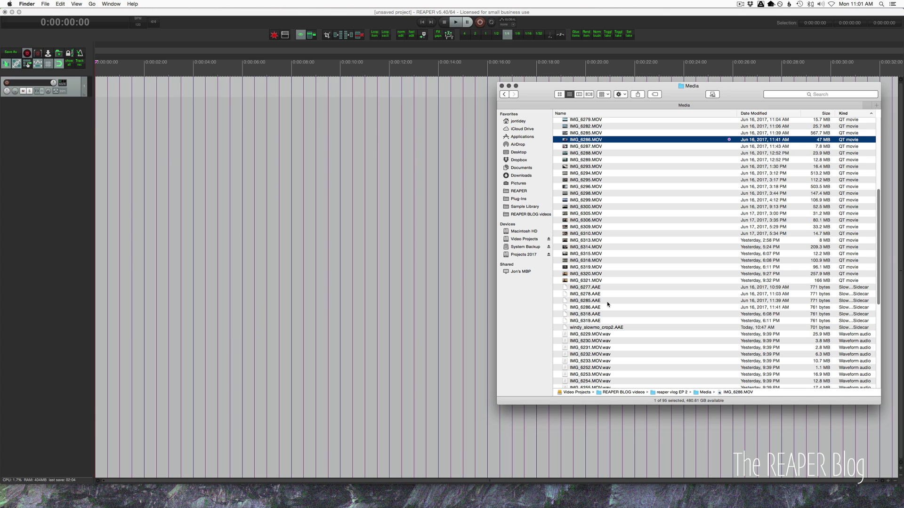
{"action": "scroll", "coordinate": [607, 304], "scroll_direction": "up", "scroll_amount": 1}
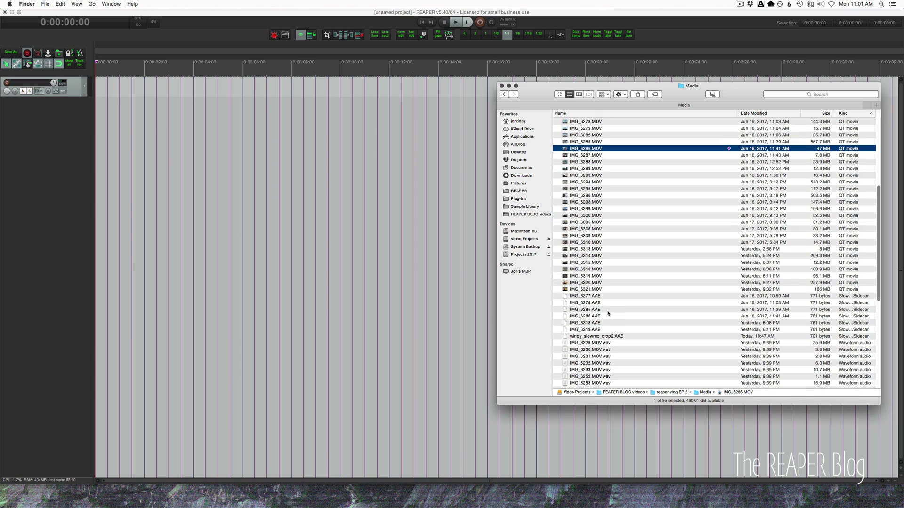
{"action": "scroll", "coordinate": [607, 313], "scroll_direction": "up", "scroll_amount": 3}
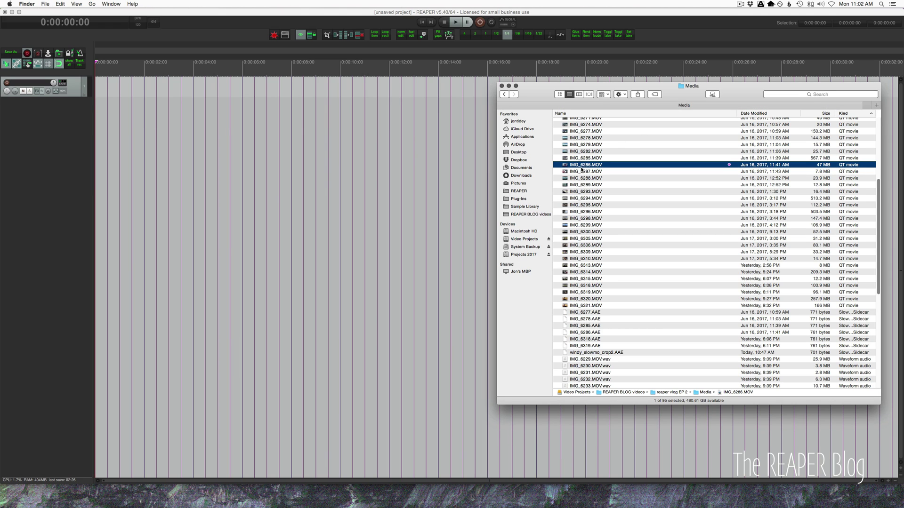
Add IMG_6286.MOV to track 1 and lower the clip's volume
{"action": "left_click_drag", "start_coordinate": [583, 166], "coordinate": [158, 117]}
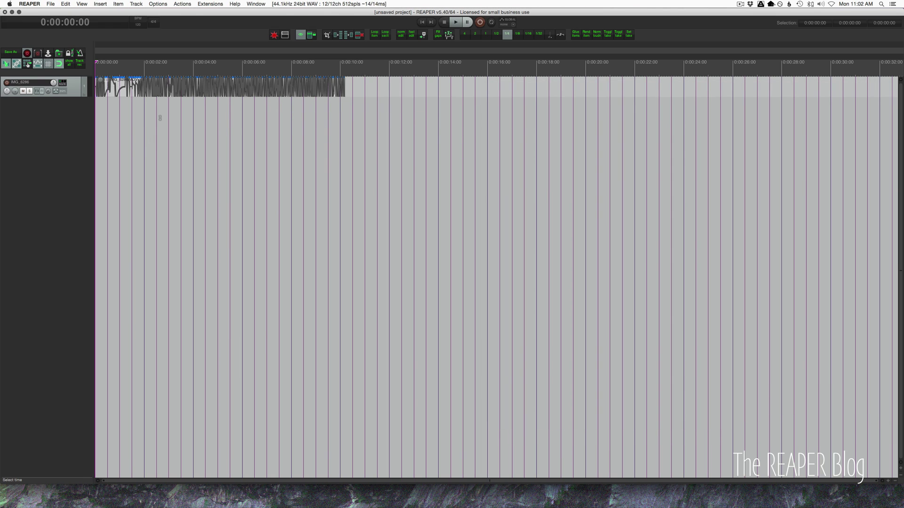
{"action": "scroll", "coordinate": [182, 157], "scroll_direction": "up", "scroll_amount": 3}
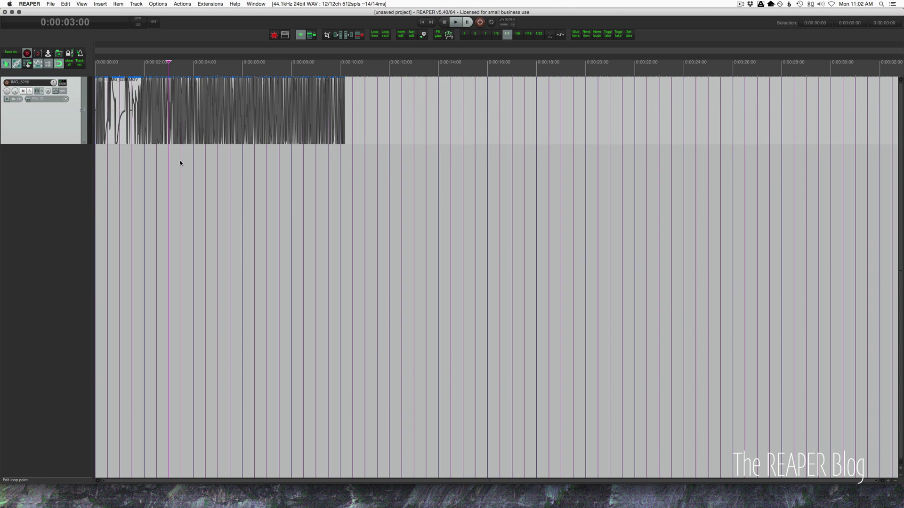
{"action": "left_click_drag", "start_coordinate": [100, 78], "coordinate": [100, 112]}
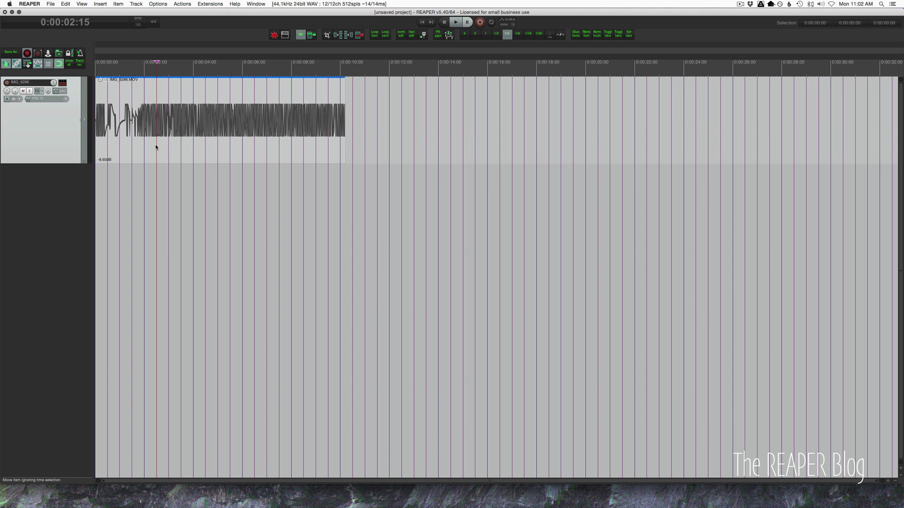
Check the clip's source properties to confirm its 240 fps video
{"action": "right_click", "coordinate": [182, 114]}
{"action": "left_click", "coordinate": [208, 133]}
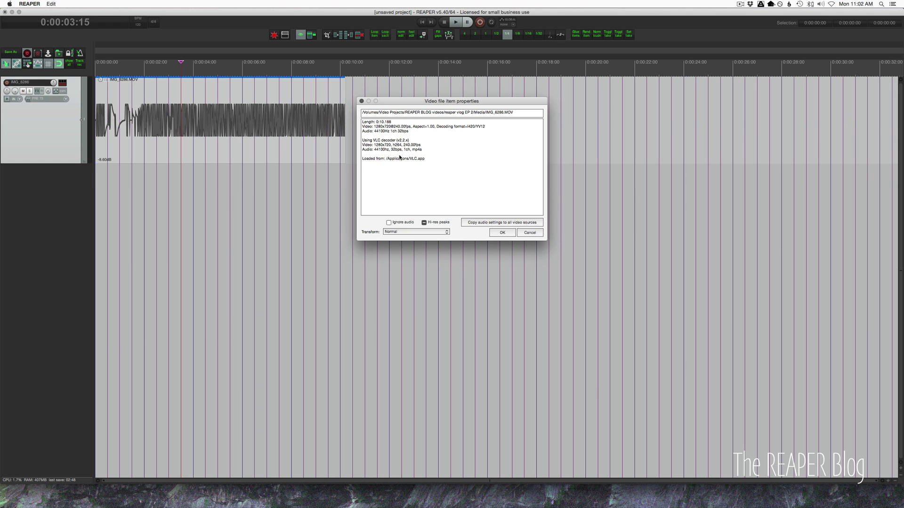
{"action": "left_click_drag", "start_coordinate": [403, 147], "coordinate": [422, 147]}
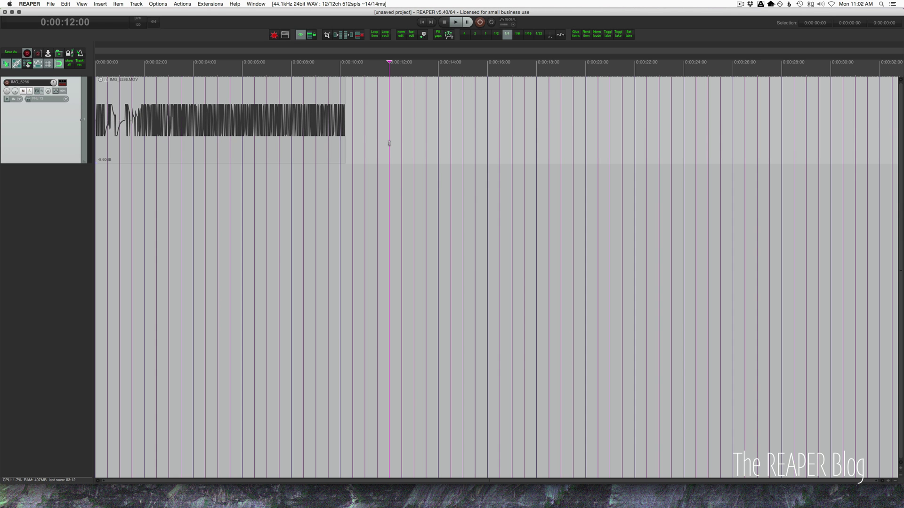
Change the project's preferred video size from 1920 wide to 1280 × 720
{"action": "left_click", "coordinate": [30, 4]}
{"action": "mouse_move", "coordinate": [51, 3]}
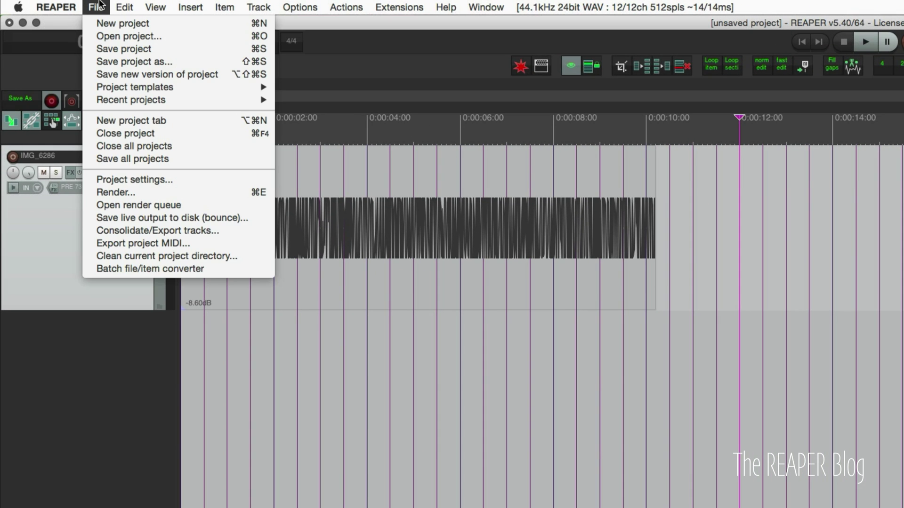
{"action": "left_click", "coordinate": [131, 182]}
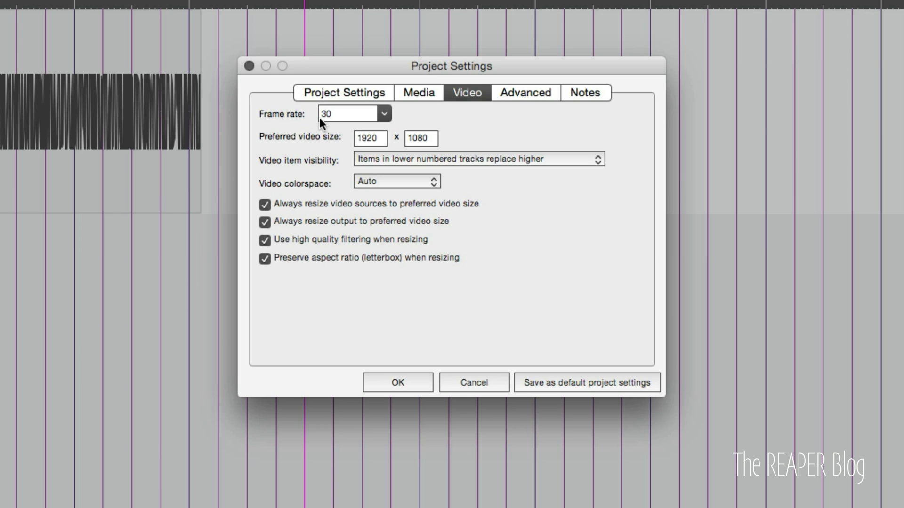
{"action": "double_click", "coordinate": [381, 137]}
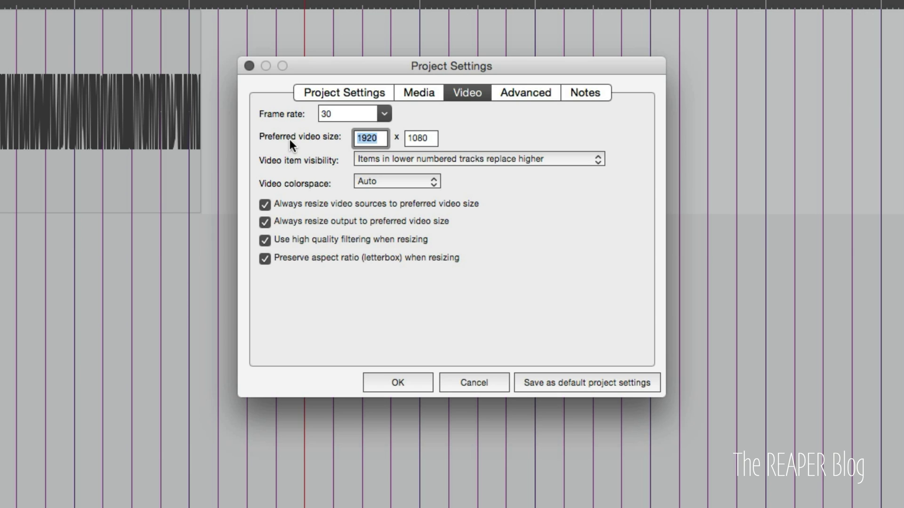
{"action": "type", "text": "1280"}
{"action": "key", "text": "Tab"}
{"action": "type", "text": "72"}
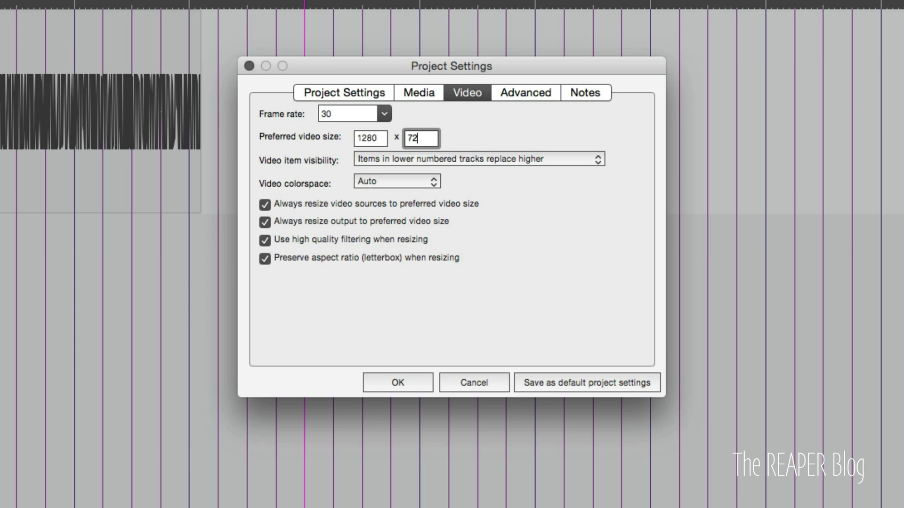
{"action": "type", "text": "0"}
{"action": "left_click", "coordinate": [547, 245]}
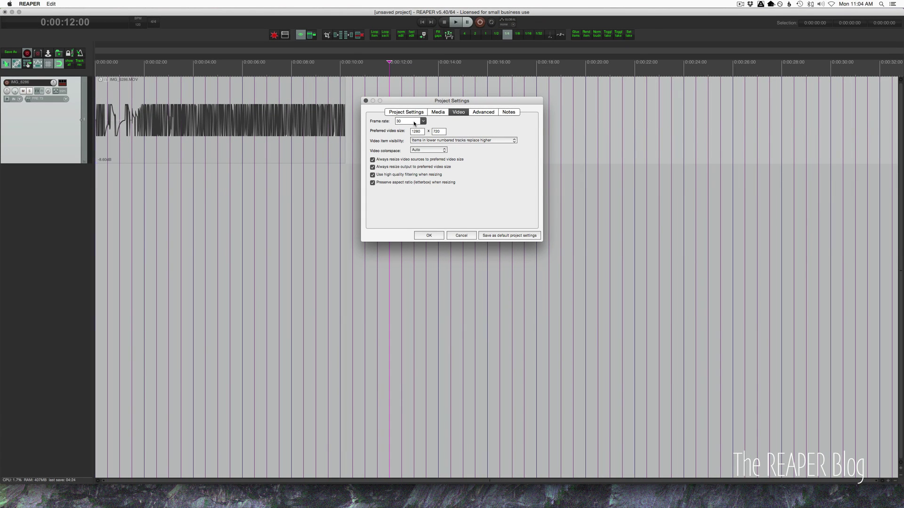
{"action": "key", "text": "Return"}
Show the docked video preview and switch the ruler to hours:minutes:seconds:frames
{"action": "left_click", "coordinate": [211, 216]}
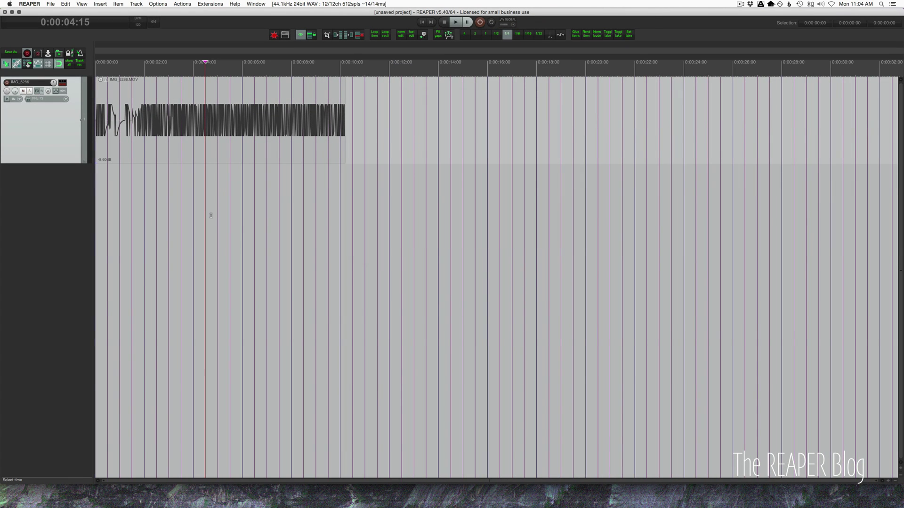
{"action": "key", "text": "alt+d"}
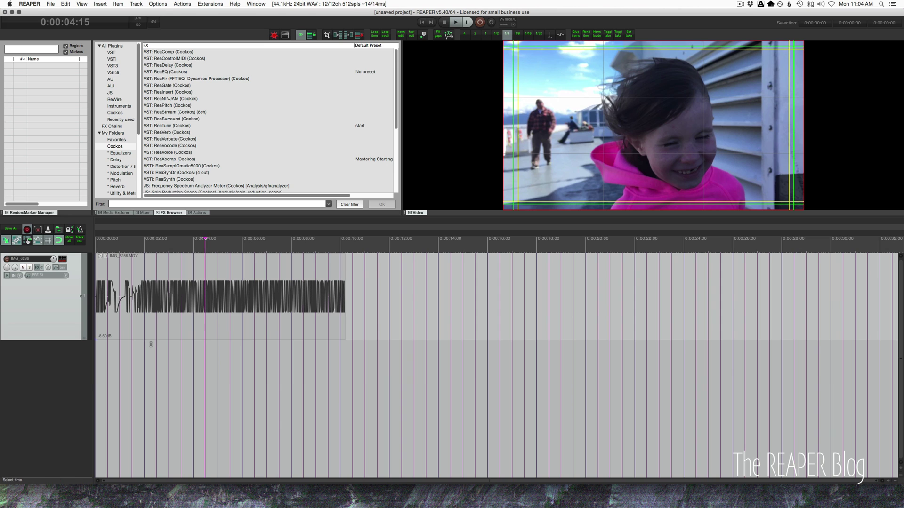
{"action": "left_click", "coordinate": [174, 271]}
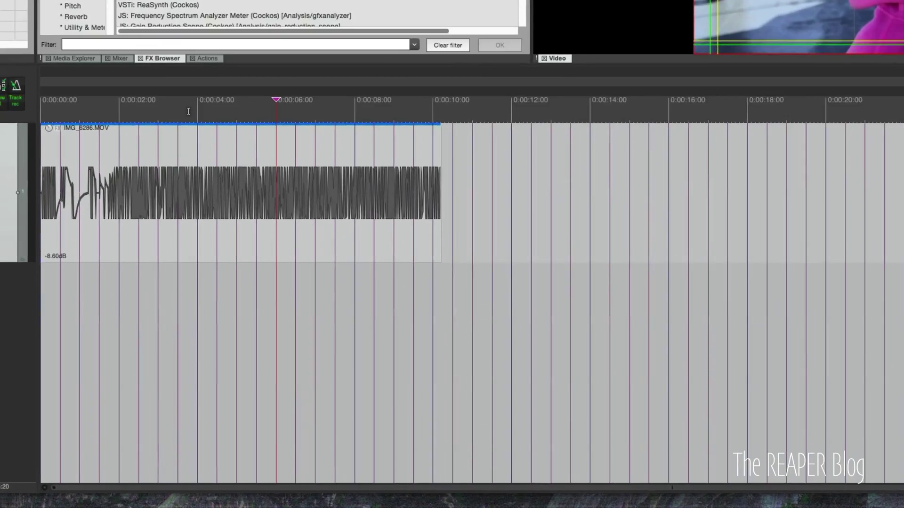
{"action": "right_click", "coordinate": [189, 111]}
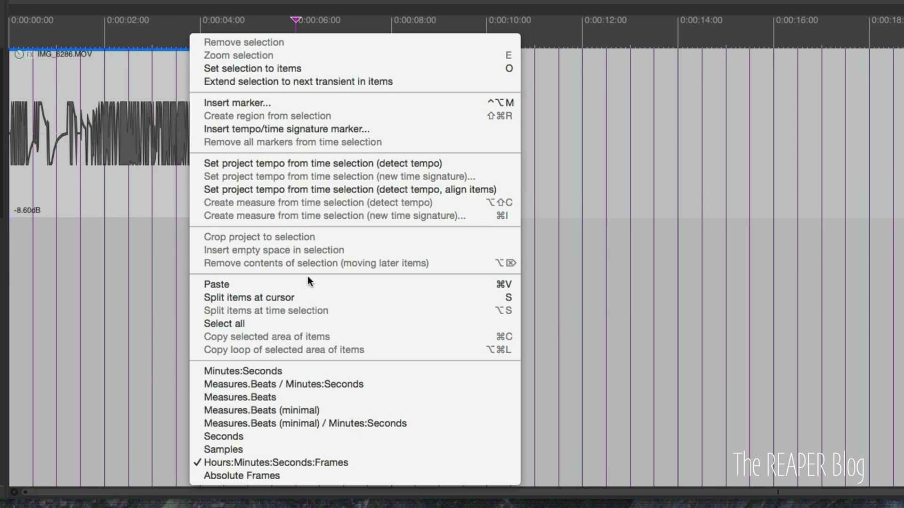
{"action": "left_click", "coordinate": [258, 464]}
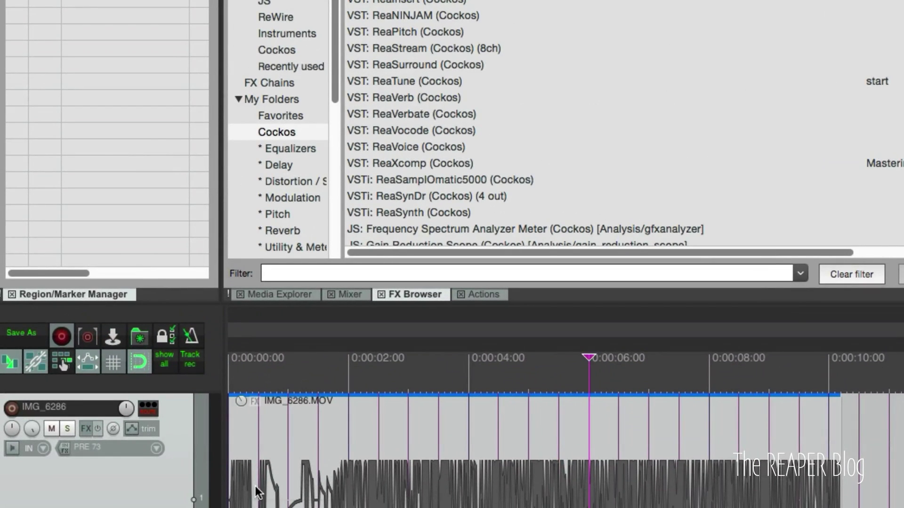
Set Snap/Grid line spacing to Frame and close the settings
{"action": "right_click", "coordinate": [118, 363]}
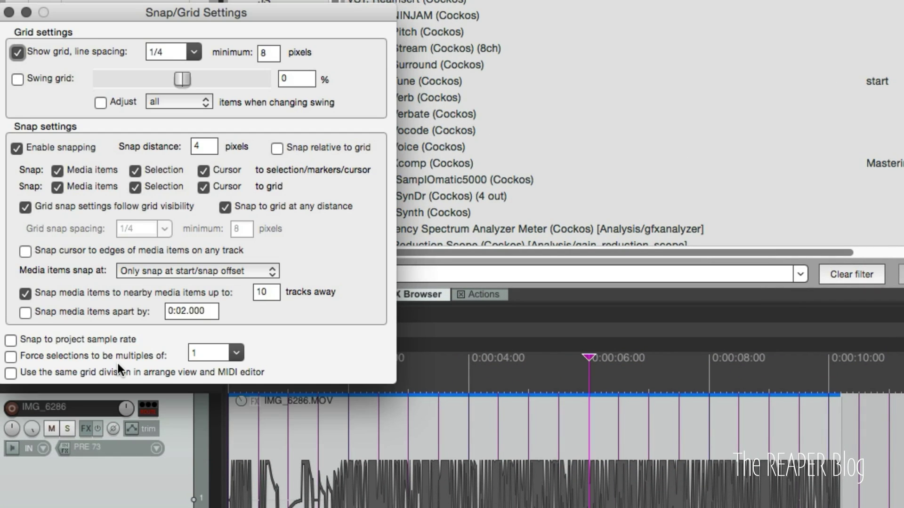
{"action": "left_click", "coordinate": [193, 52]}
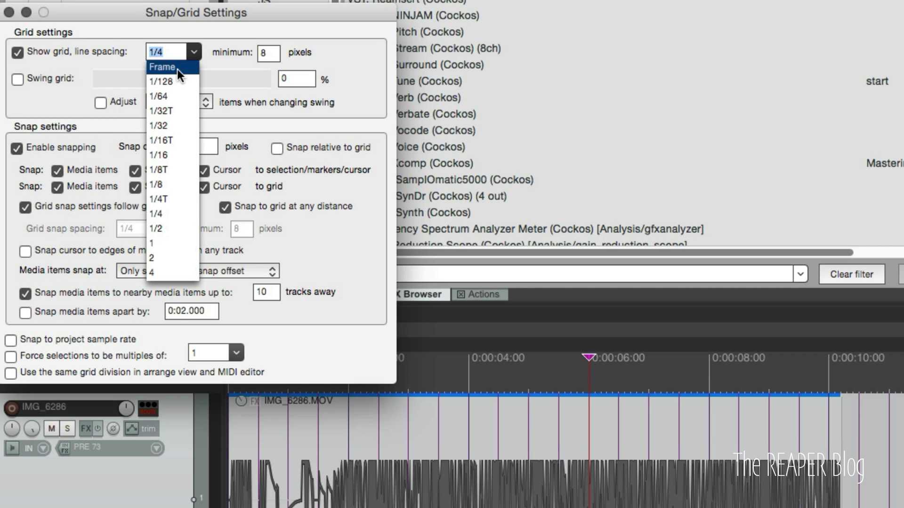
{"action": "left_click", "coordinate": [178, 70]}
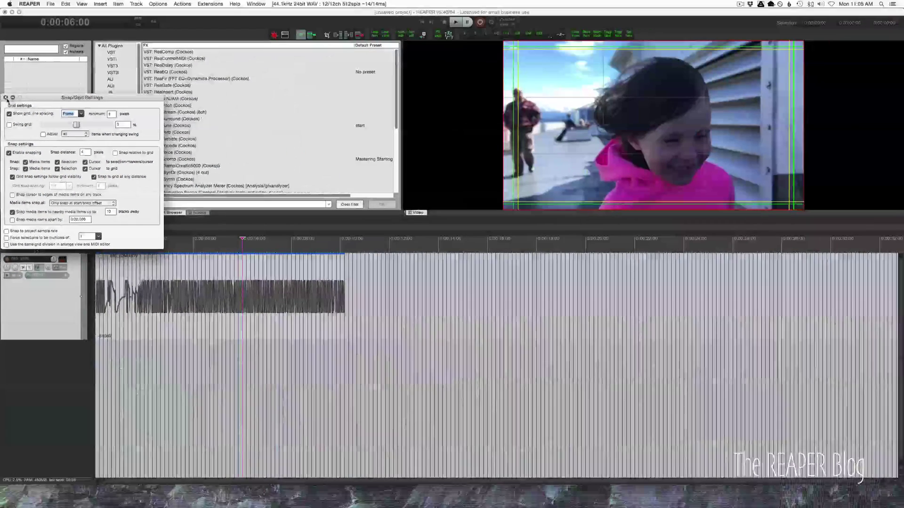
{"action": "left_click", "coordinate": [9, 13]}
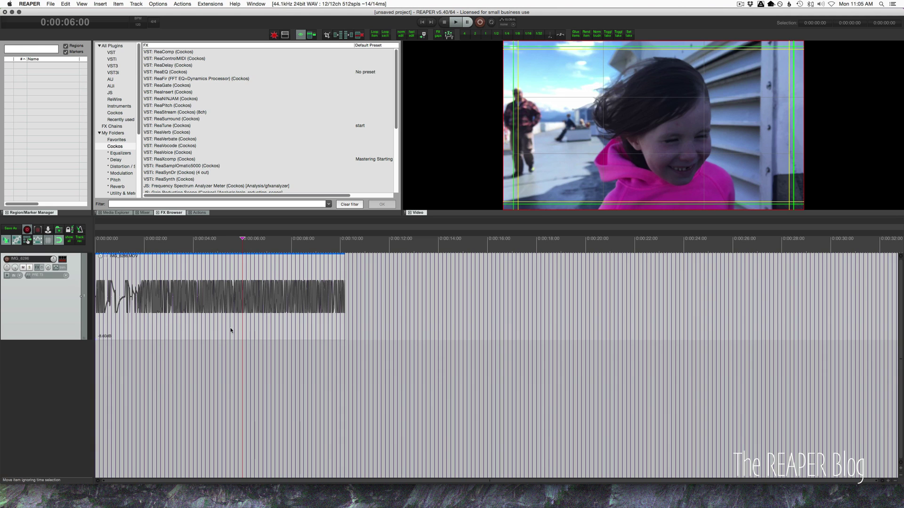
{"action": "left_click", "coordinate": [218, 329]}
{"action": "left_click", "coordinate": [124, 330]}
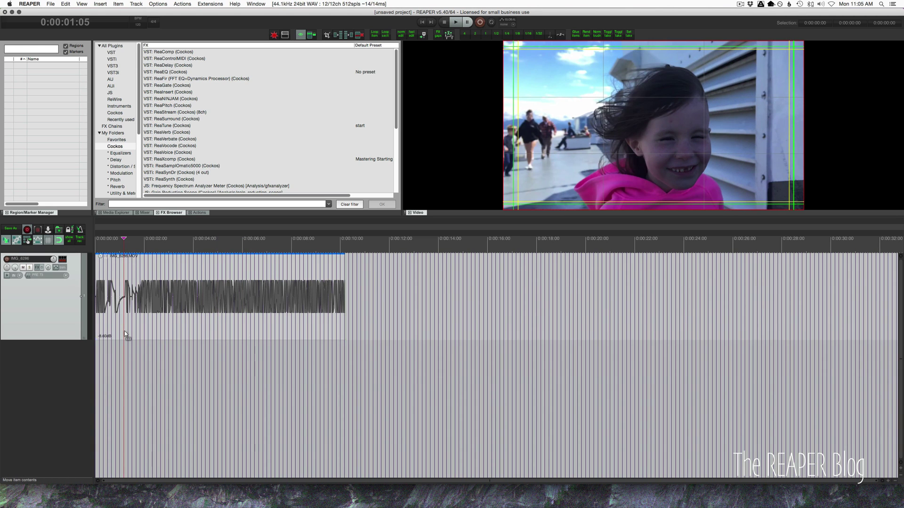
{"action": "scroll", "coordinate": [124, 332], "scroll_direction": "up", "scroll_amount": 10}
{"action": "scroll", "coordinate": [125, 331], "scroll_direction": "down", "scroll_amount": 10}
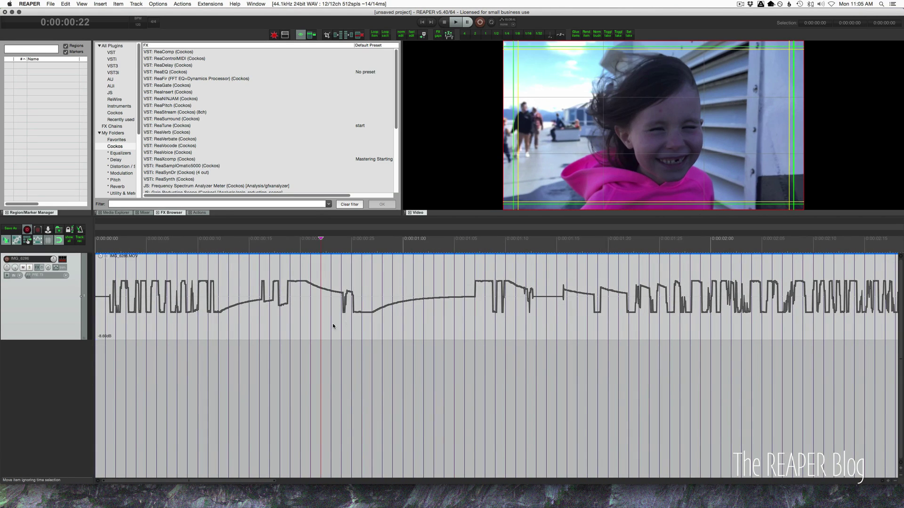
{"action": "left_click", "coordinate": [383, 324]}
{"action": "key", "text": "space"}
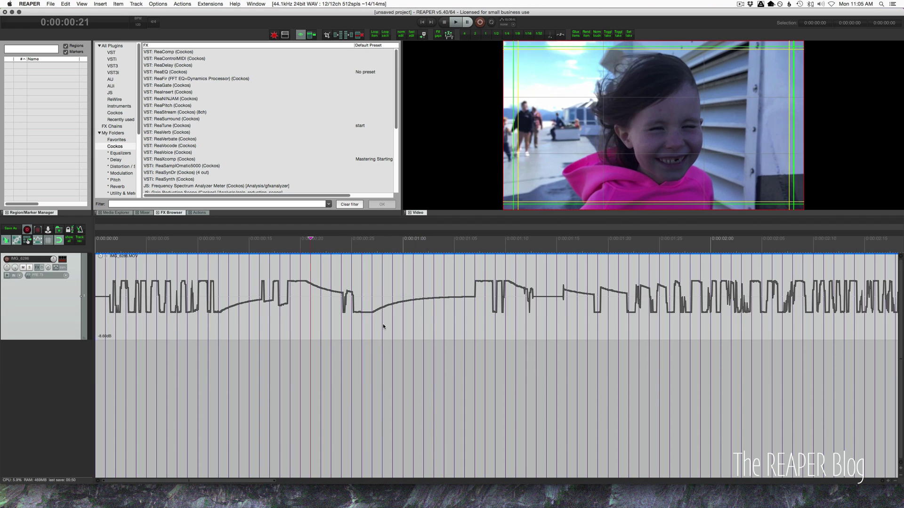
{"action": "scroll", "coordinate": [383, 324], "scroll_direction": "down", "scroll_amount": 3}
{"action": "scroll", "coordinate": [181, 328], "scroll_direction": "down", "scroll_amount": 4}
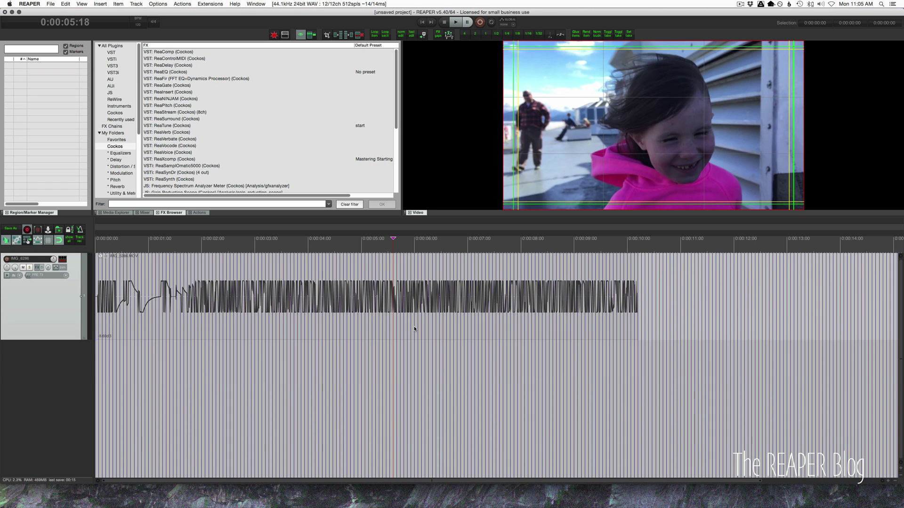
{"action": "left_click", "coordinate": [393, 338]}
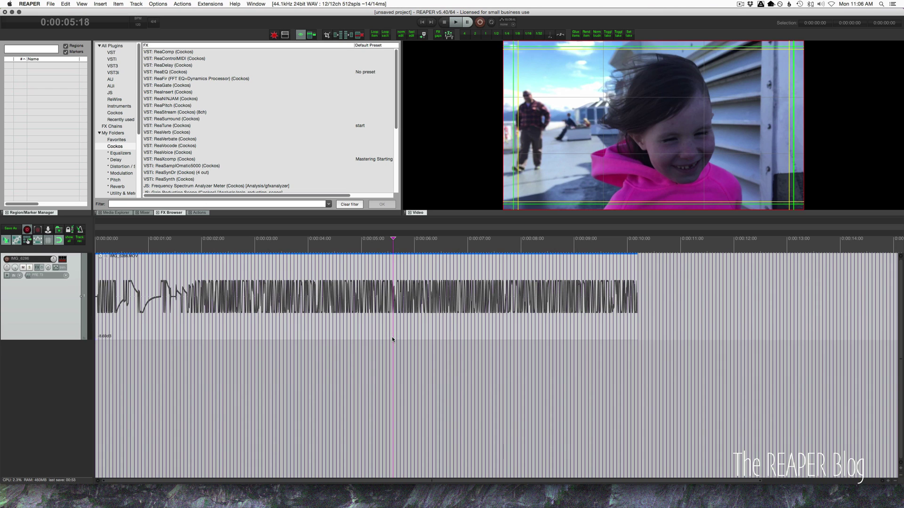
{"action": "left_click", "coordinate": [227, 324]}
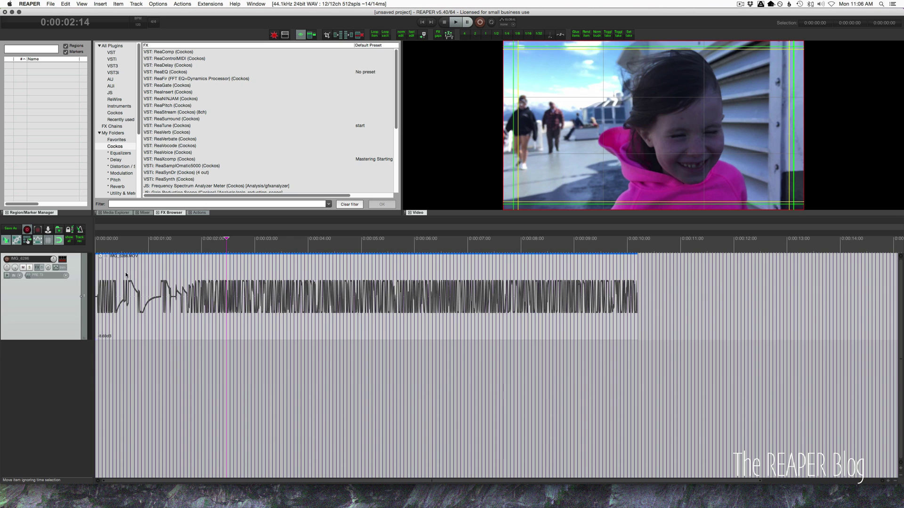
Time-stretch IMG_6286.MOV to end near one minute, a rate of about 0.17
{"action": "scroll", "coordinate": [262, 289], "scroll_direction": "down", "scroll_amount": 4}
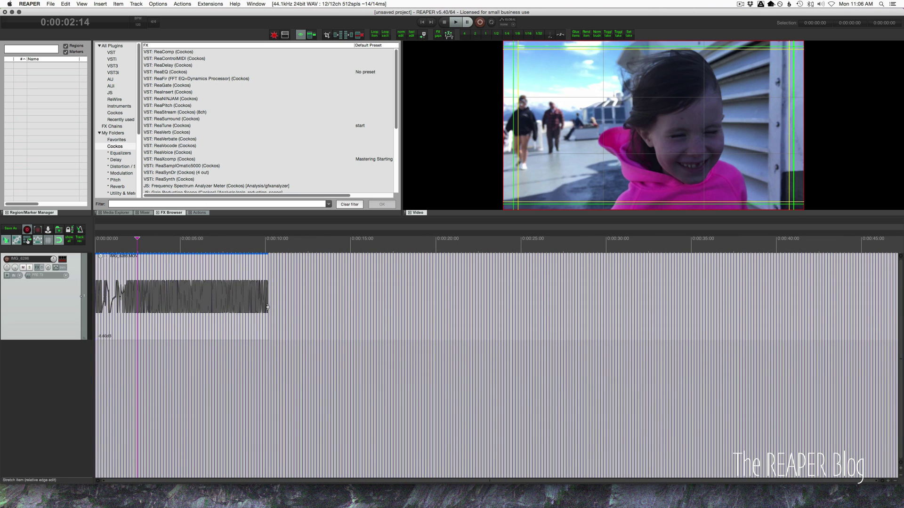
{"action": "left_click_drag", "start_coordinate": [268, 307], "coordinate": [838, 307]}
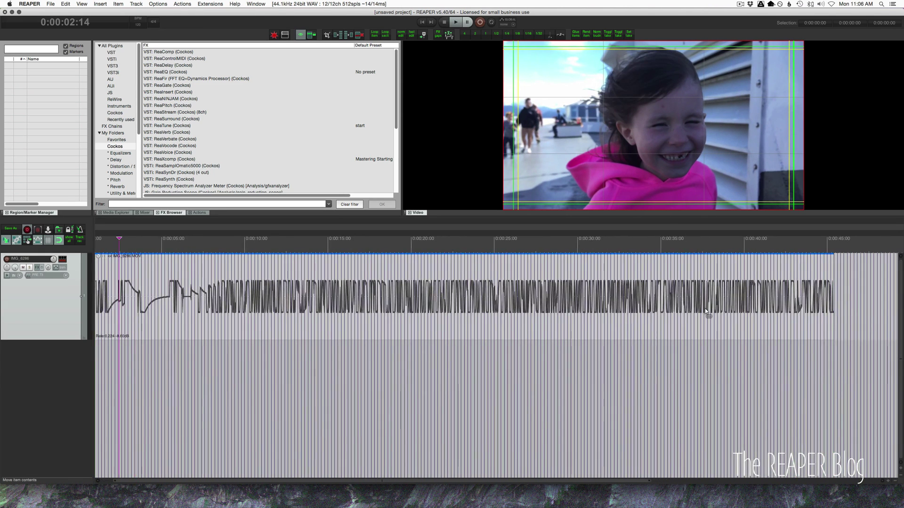
{"action": "scroll", "coordinate": [705, 309], "scroll_direction": "down", "scroll_amount": 3}
{"action": "left_click_drag", "start_coordinate": [457, 292], "coordinate": [575, 295]}
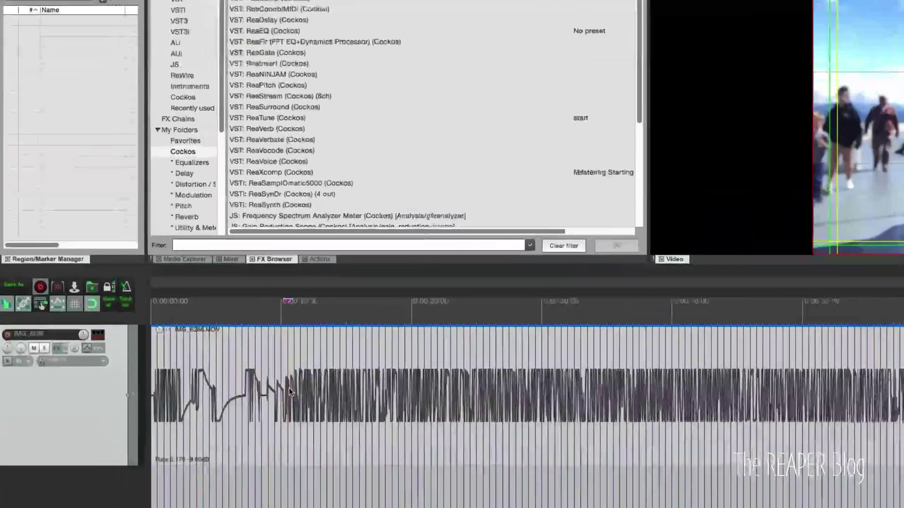
{"action": "double_click", "coordinate": [191, 319]}
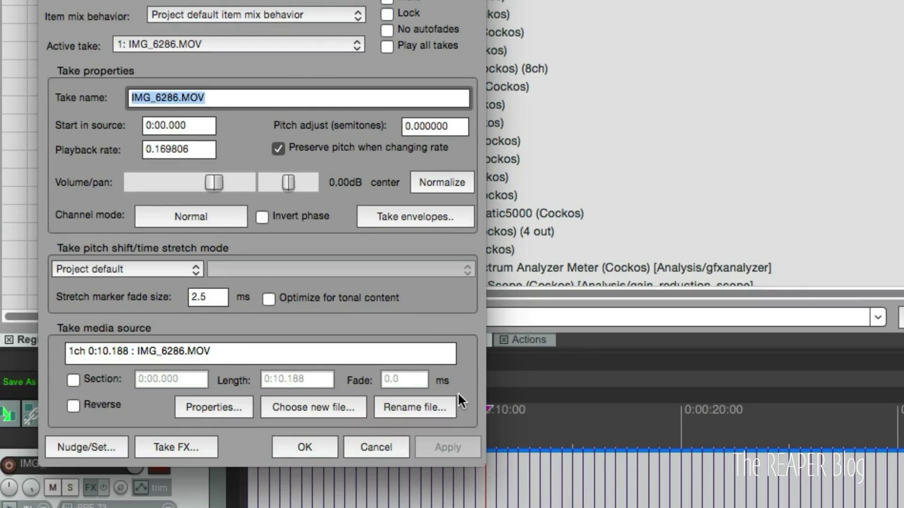
Apply a 0.25 playback rate to the clip and play the slowed result
{"action": "left_click", "coordinate": [188, 147]}
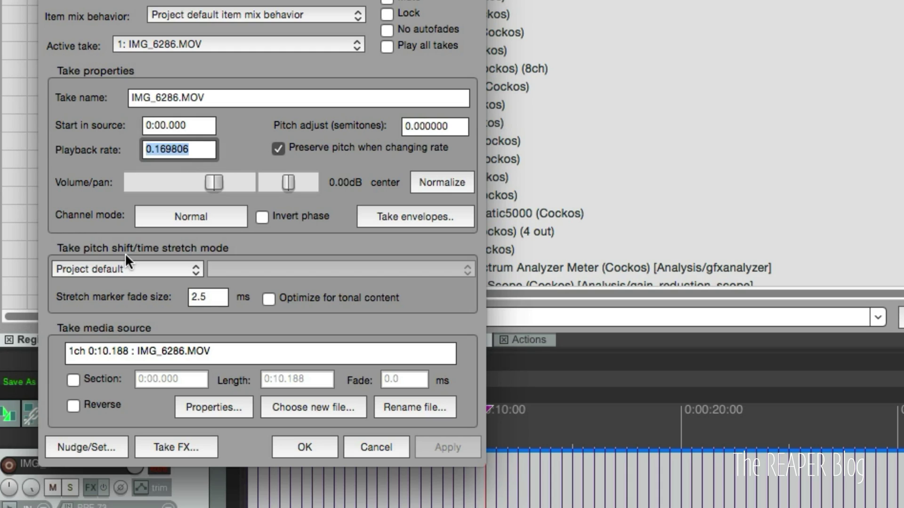
{"action": "type", "text": "0.25"}
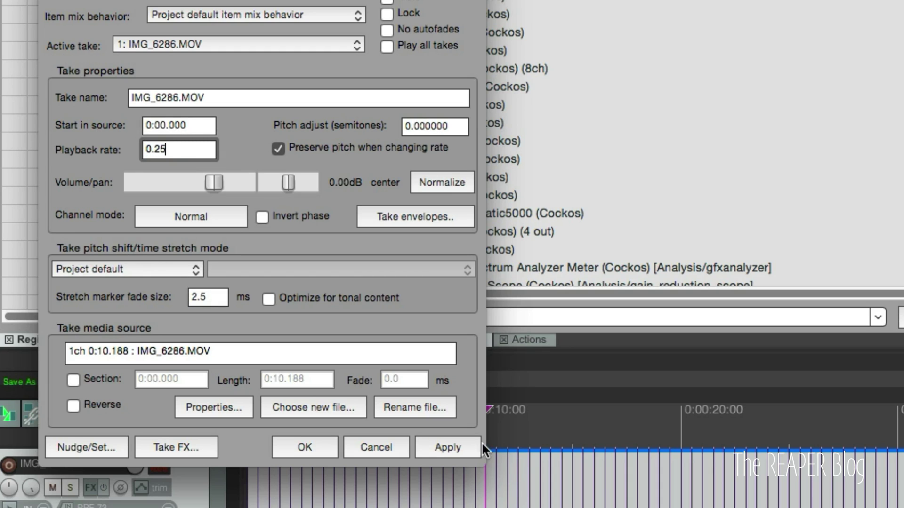
{"action": "left_click", "coordinate": [449, 447]}
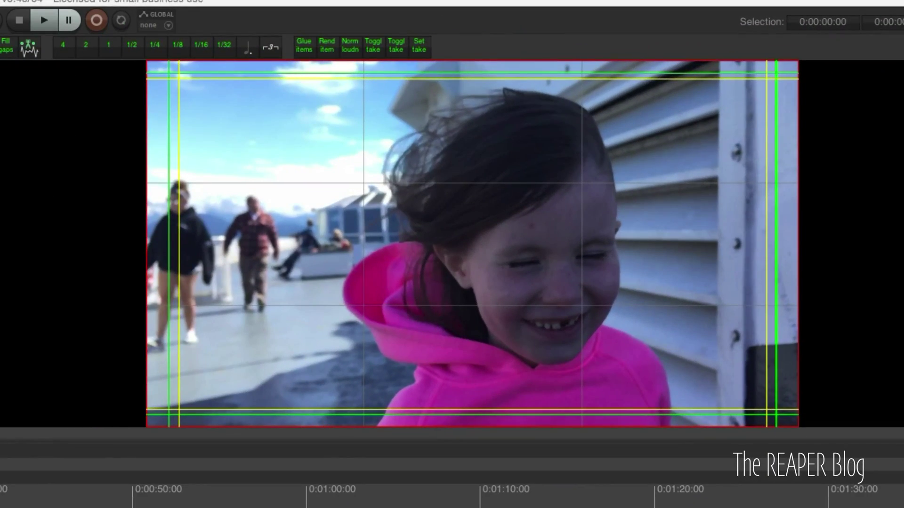
{"action": "key", "text": "space"}
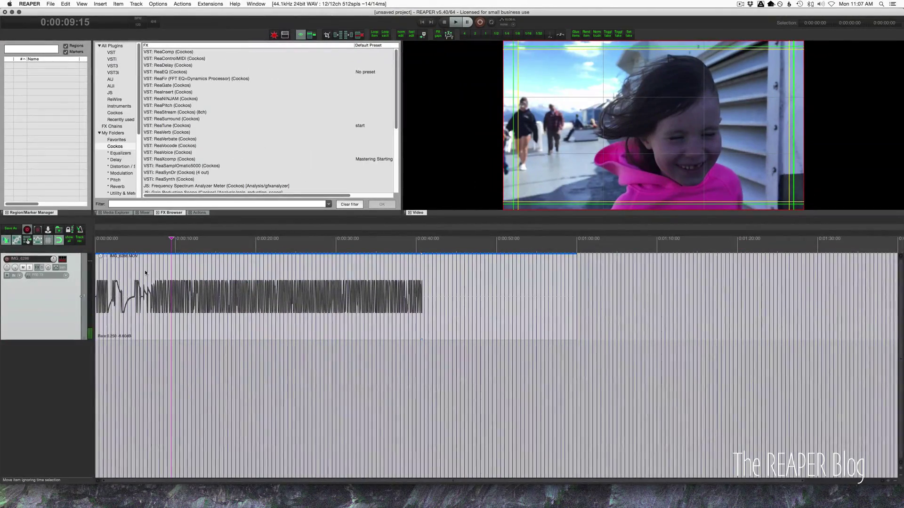
Reset the clip's playback rate to 1.0 and trim its end to about 0:00:04:10
{"action": "double_click", "coordinate": [157, 269]}
{"action": "double_click", "coordinate": [66, 142]}
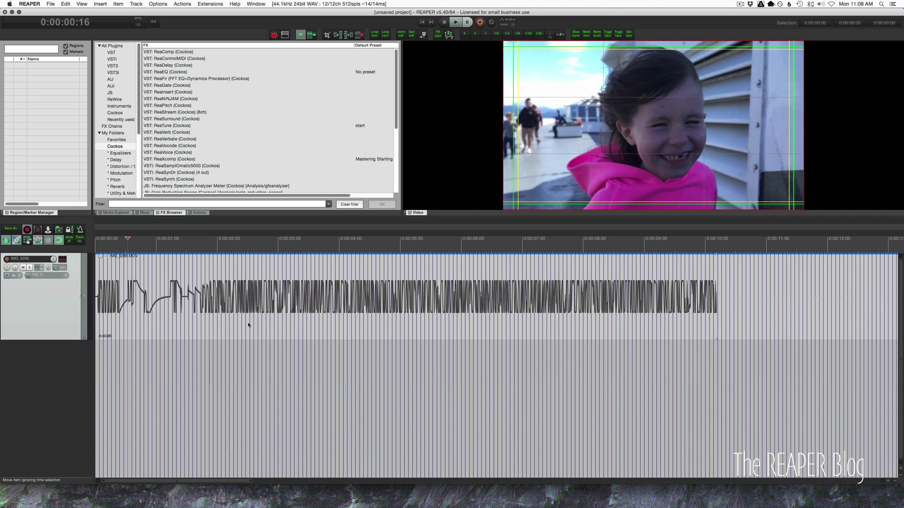
{"action": "scroll", "coordinate": [429, 323], "scroll_direction": "down", "scroll_amount": 5}
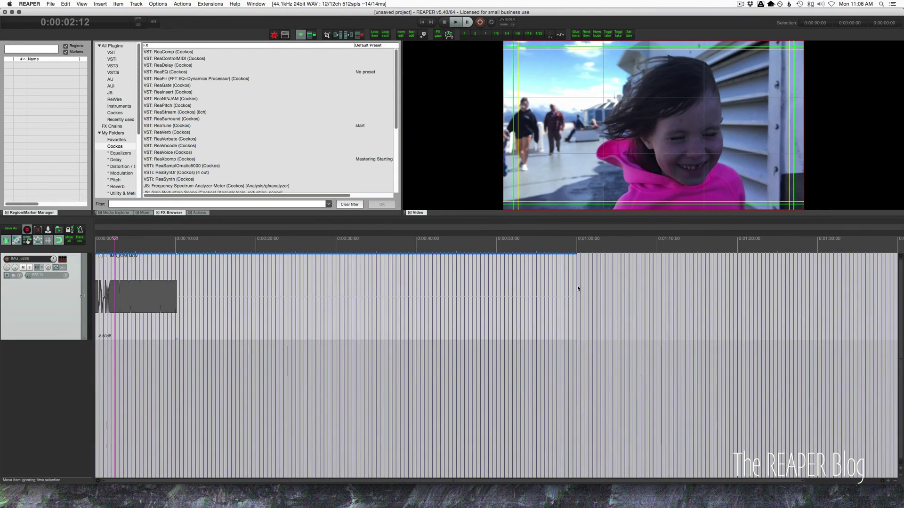
{"action": "left_click_drag", "start_coordinate": [574, 285], "coordinate": [175, 285]}
{"action": "scroll", "coordinate": [347, 282], "scroll_direction": "up", "scroll_amount": 2}
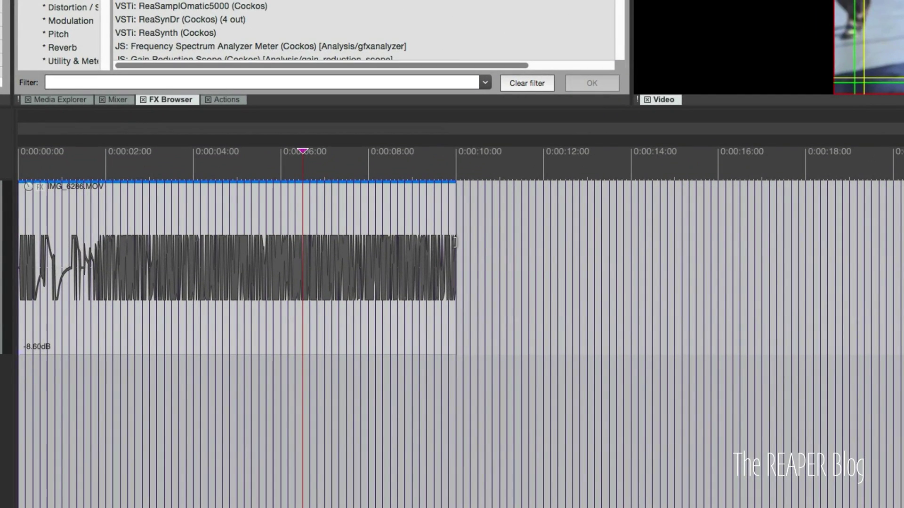
{"action": "left_click_drag", "start_coordinate": [314, 283], "coordinate": [191, 283]}
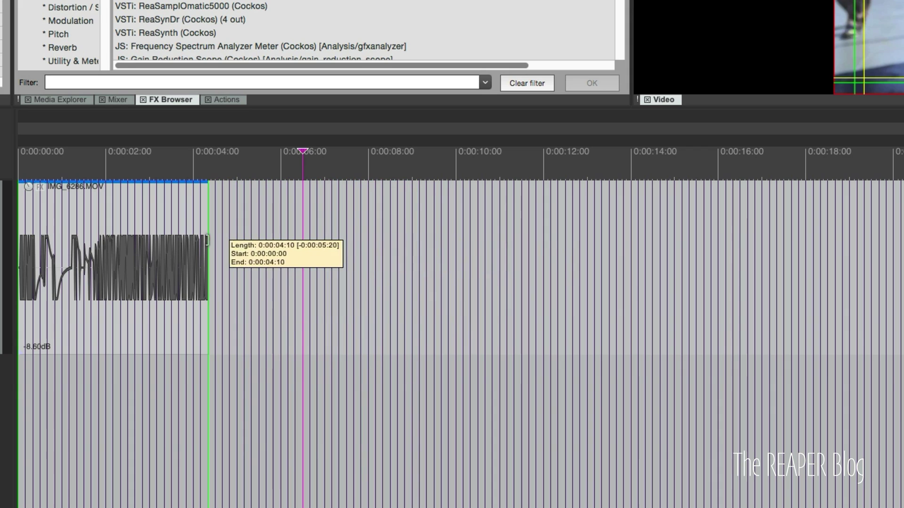
{"action": "left_click_drag", "start_coordinate": [206, 241], "coordinate": [193, 241]}
Split the clip at 1 and 3 seconds and move the last piece to the lower track
{"action": "left_click", "coordinate": [174, 233]}
{"action": "scroll", "coordinate": [173, 250], "scroll_direction": "up", "scroll_amount": 1}
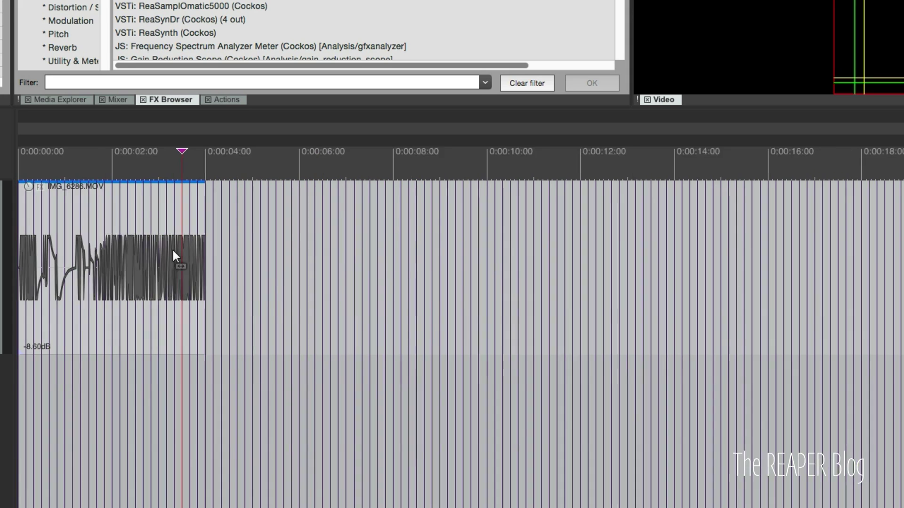
{"action": "scroll", "coordinate": [174, 249], "scroll_direction": "up", "scroll_amount": 4}
{"action": "left_click_drag", "start_coordinate": [170, 270], "coordinate": [176, 262]}
{"action": "key", "text": "s"}
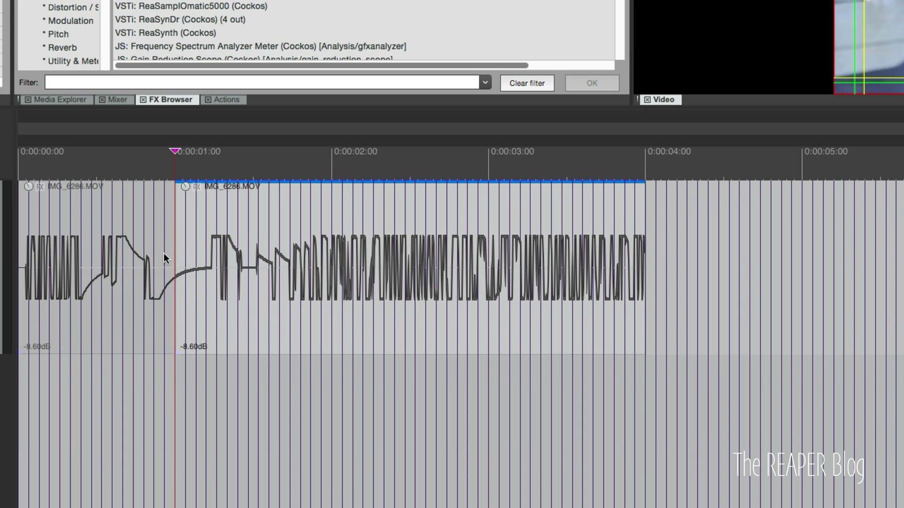
{"action": "left_click", "coordinate": [491, 213]}
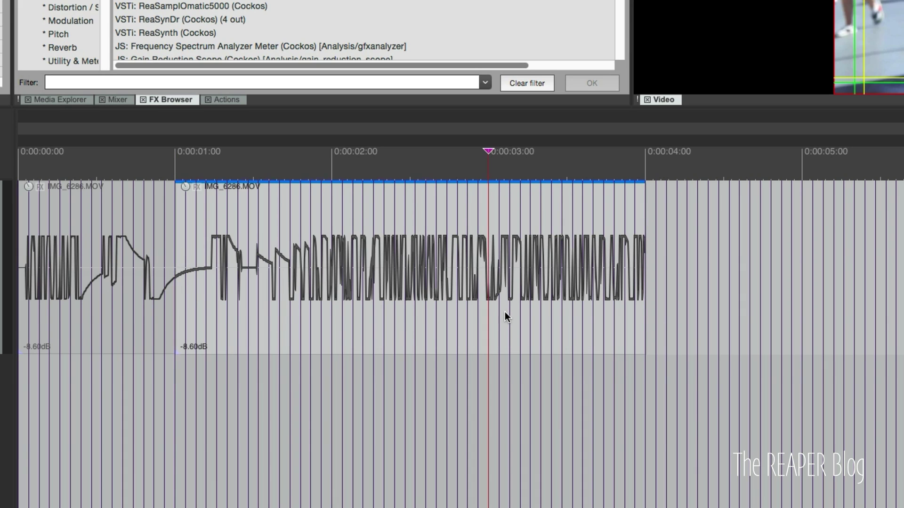
{"action": "key", "text": "s"}
{"action": "left_click_drag", "start_coordinate": [520, 303], "coordinate": [531, 377]}
Stretch the middle piece to about 0.25 rate and place the last piece after it
{"action": "left_click", "coordinate": [299, 330]}
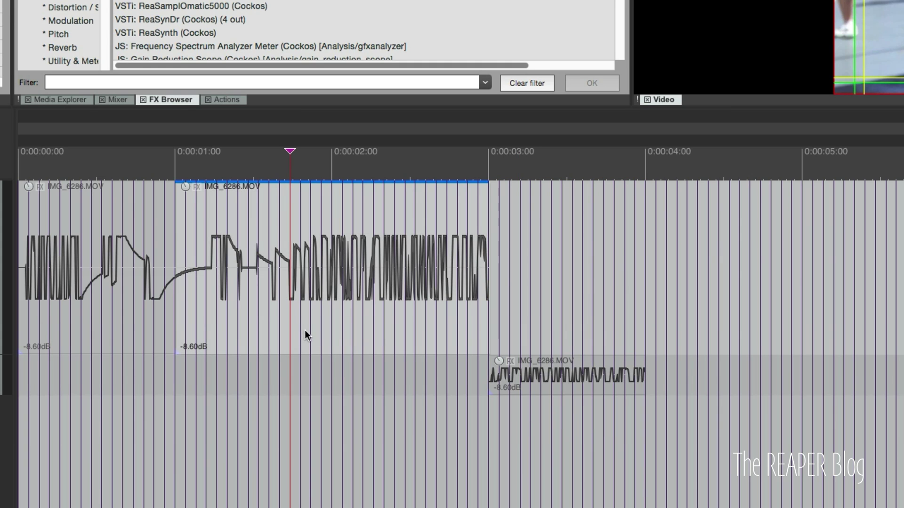
{"action": "left_click", "coordinate": [384, 278]}
{"action": "left_click", "coordinate": [447, 292]}
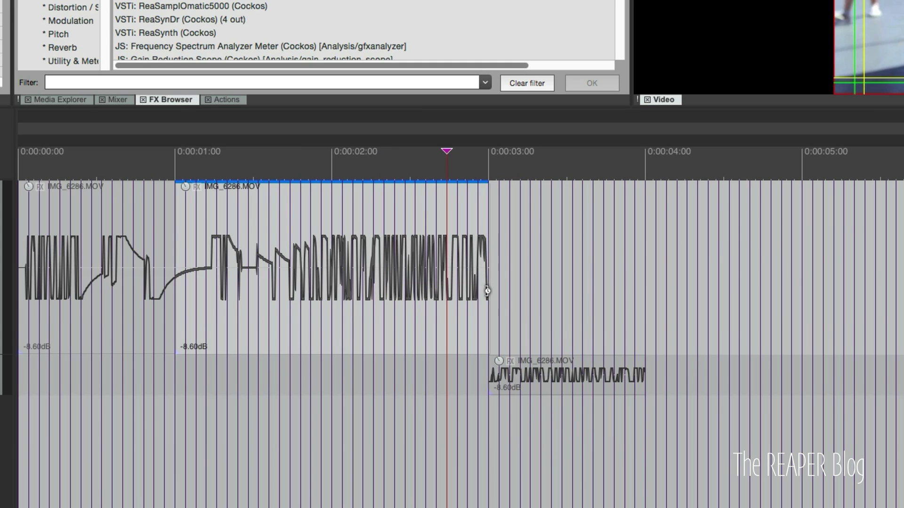
{"action": "scroll", "coordinate": [736, 314], "scroll_direction": "down", "scroll_amount": 1}
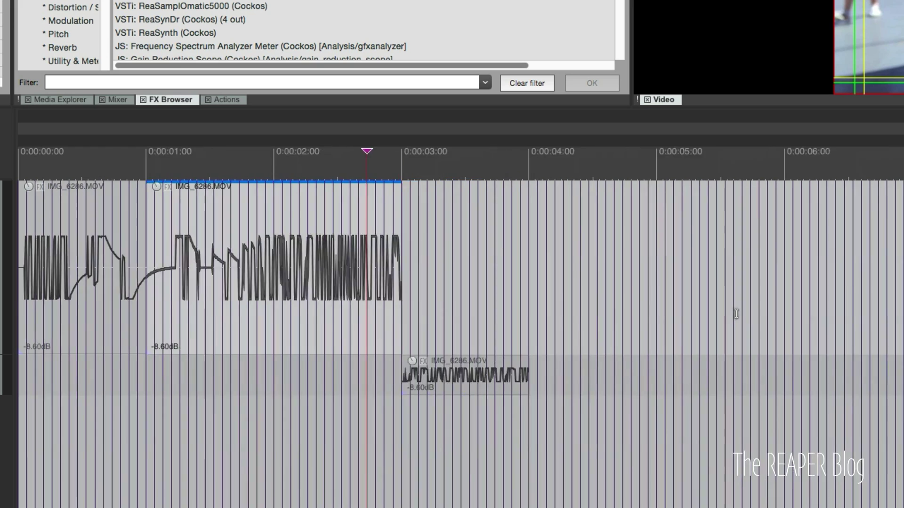
{"action": "scroll", "coordinate": [737, 314], "scroll_direction": "down", "scroll_amount": 1}
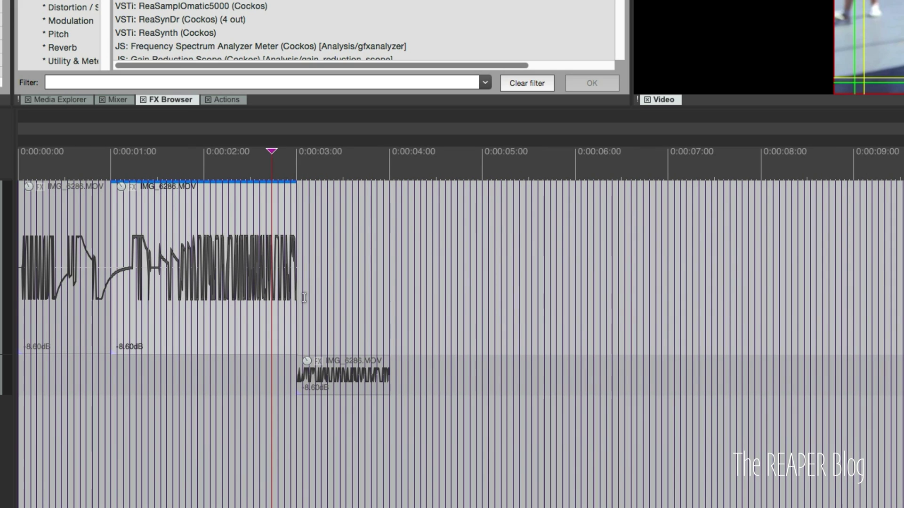
{"action": "left_click_drag", "start_coordinate": [296, 302], "coordinate": [847, 295]}
{"action": "left_click_drag", "start_coordinate": [360, 388], "coordinate": [879, 282]}
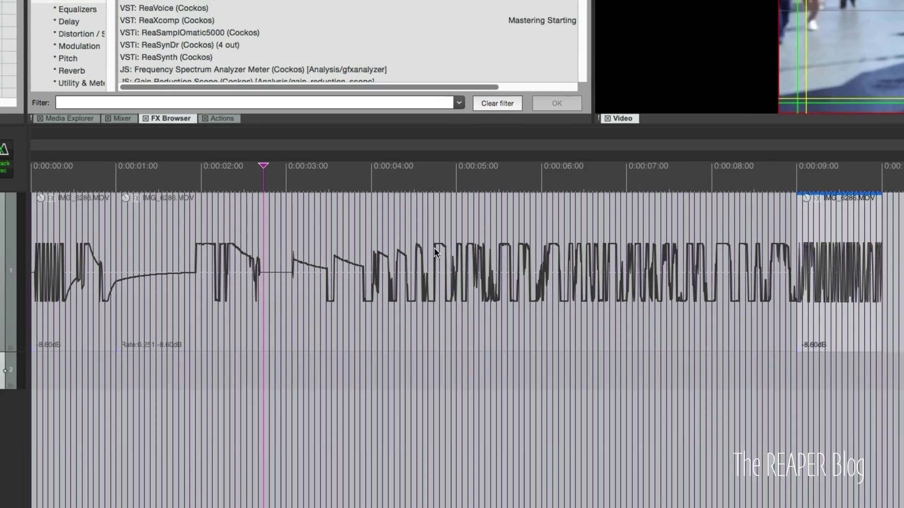
Play the slowed result from the project start, then stop
{"action": "key", "text": "Home"}
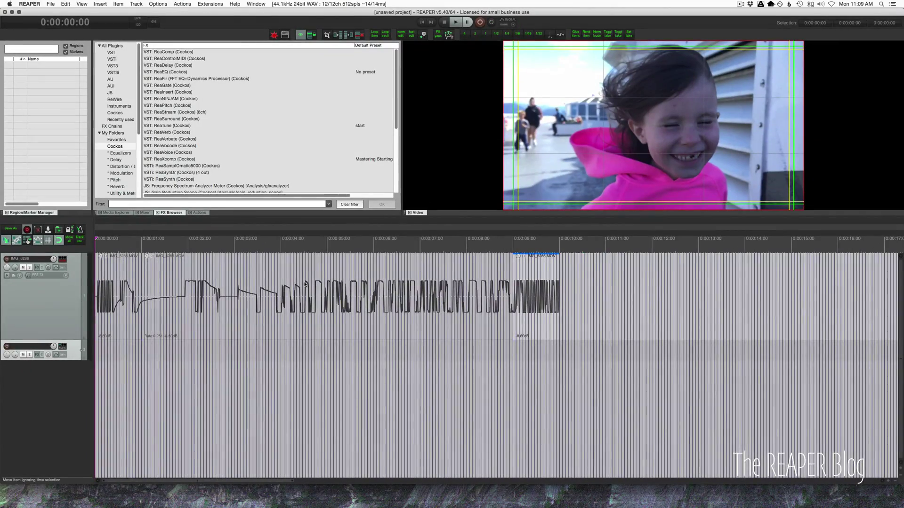
{"action": "key", "text": "space"}
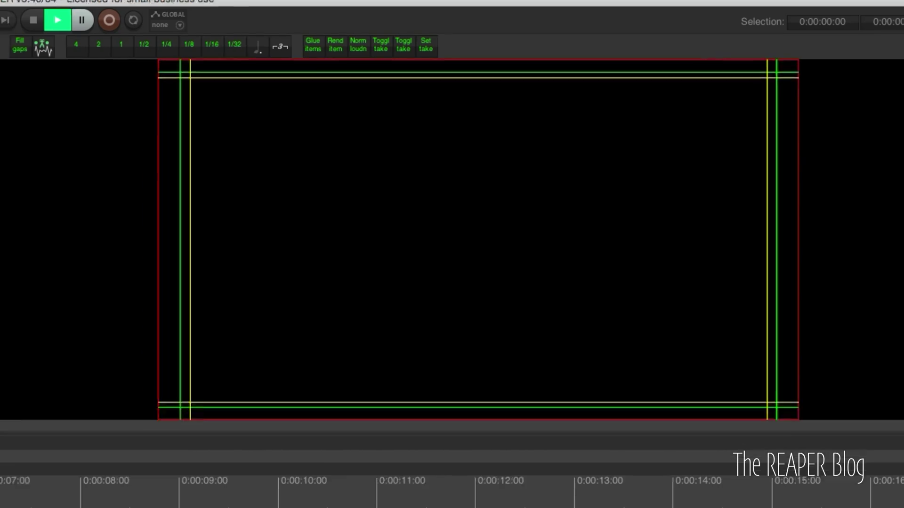
{"action": "key", "text": "space"}
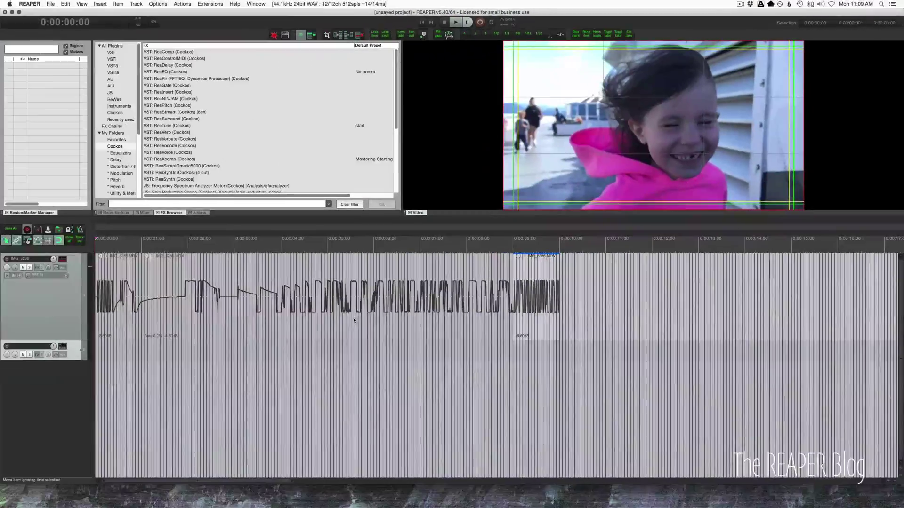
Undo the stretch, move and splits back to one whole clip
{"action": "left_click", "coordinate": [307, 368]}
{"action": "key", "text": "super+z"}
{"action": "key", "text": "super+z"}
{"action": "key", "text": "super+z"}
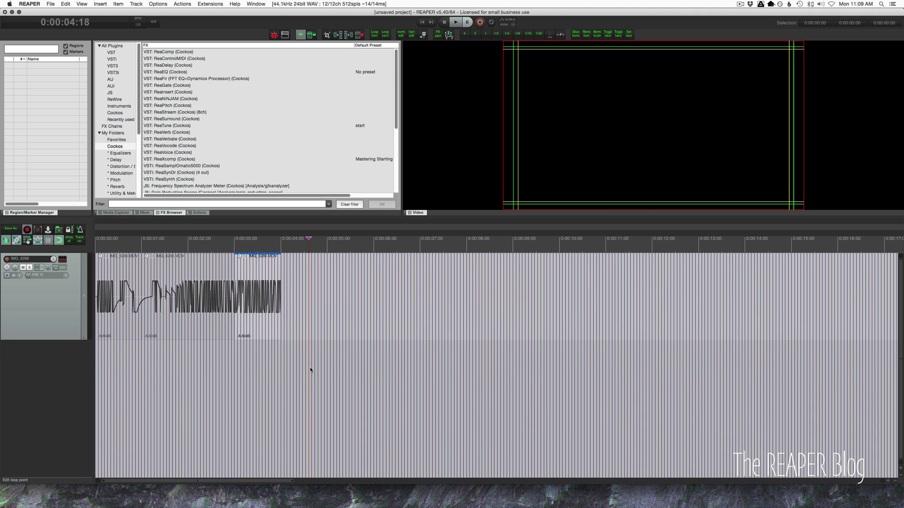
{"action": "key", "text": "super+z"}
{"action": "key", "text": "super+z"}
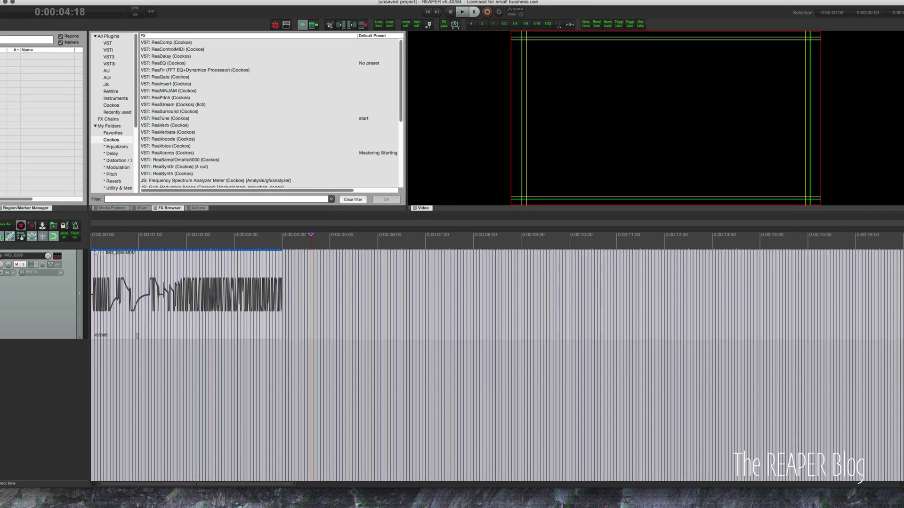
Add stretch markers to the clip at 1 second and 3 seconds
{"action": "left_click", "coordinate": [140, 324]}
{"action": "scroll", "coordinate": [231, 324], "scroll_direction": "up", "scroll_amount": 5}
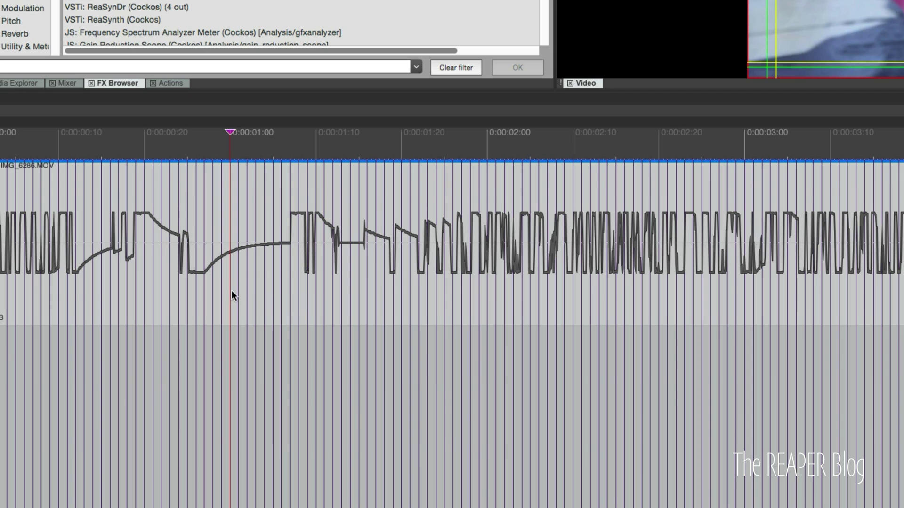
{"action": "right_click", "coordinate": [230, 261]}
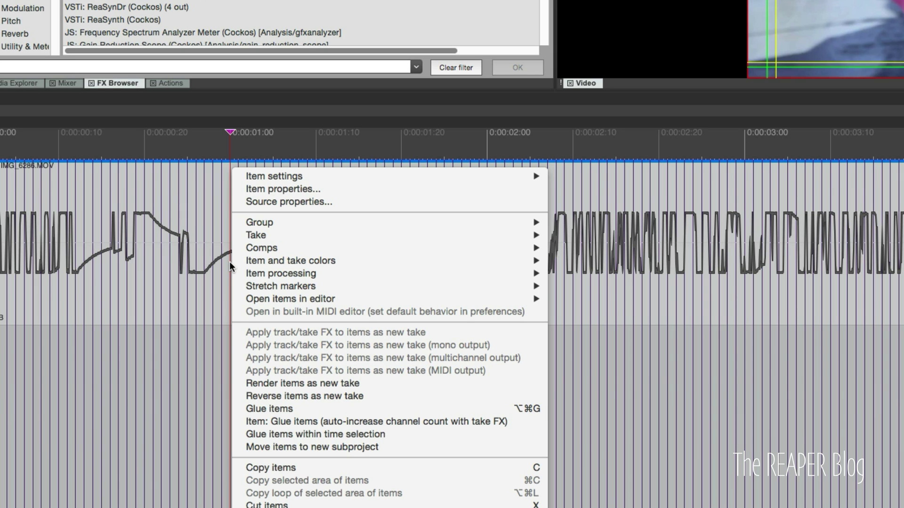
{"action": "mouse_move", "coordinate": [352, 288]}
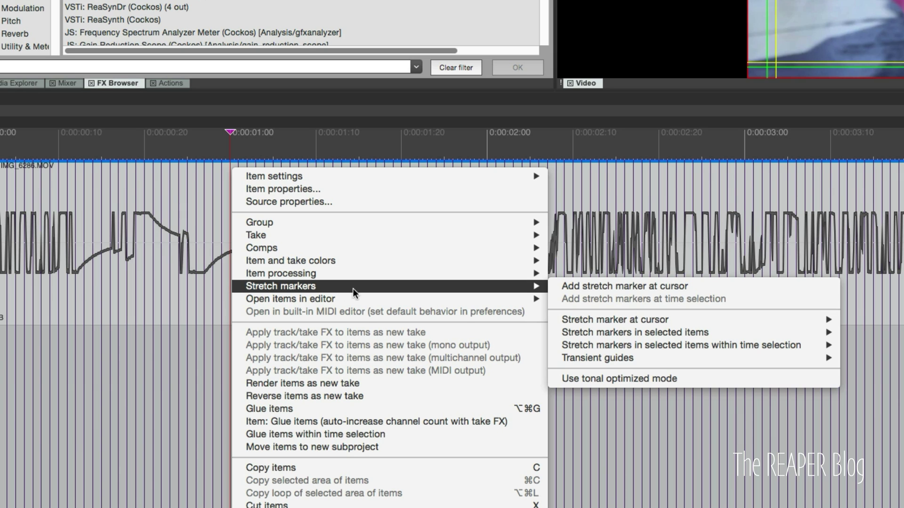
{"action": "left_click", "coordinate": [651, 288]}
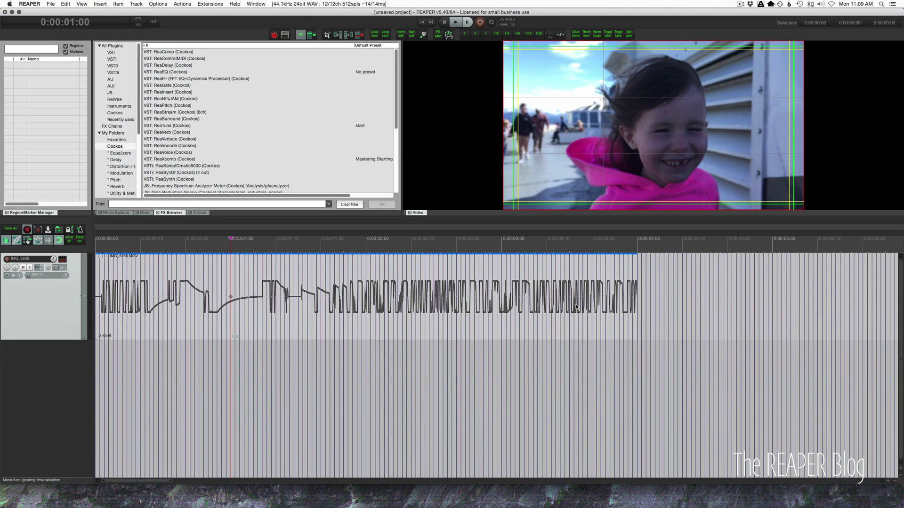
{"action": "right_click", "coordinate": [503, 304]}
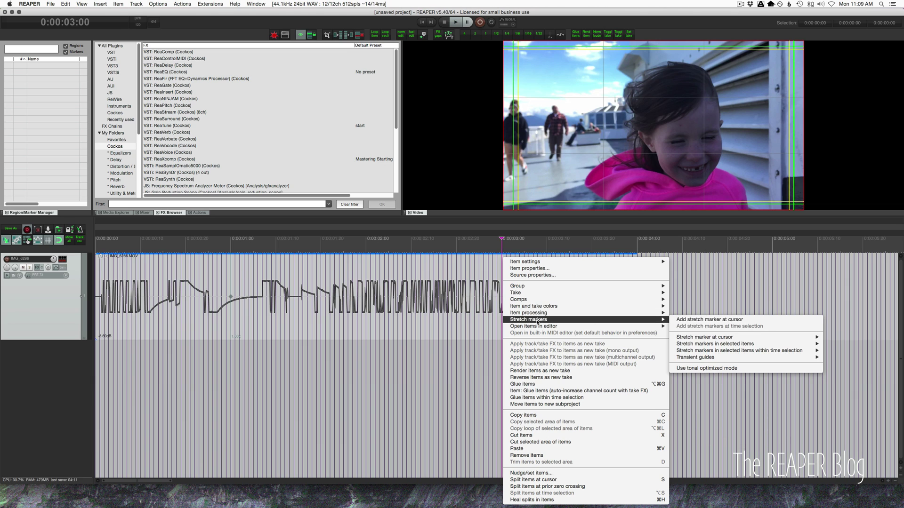
{"action": "left_click", "coordinate": [709, 319]}
Add a third stretch marker at 2 seconds
{"action": "left_click", "coordinate": [388, 331]}
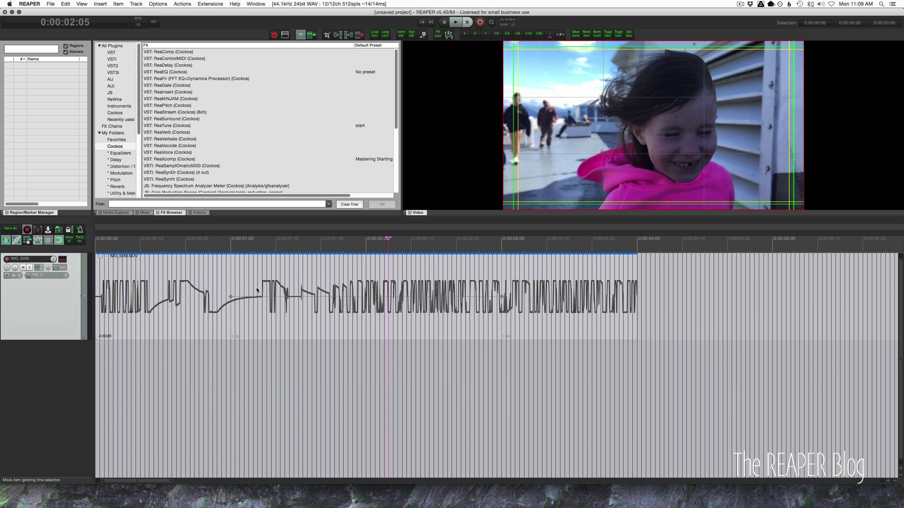
{"action": "left_click", "coordinate": [362, 305]}
{"action": "right_click", "coordinate": [366, 301]}
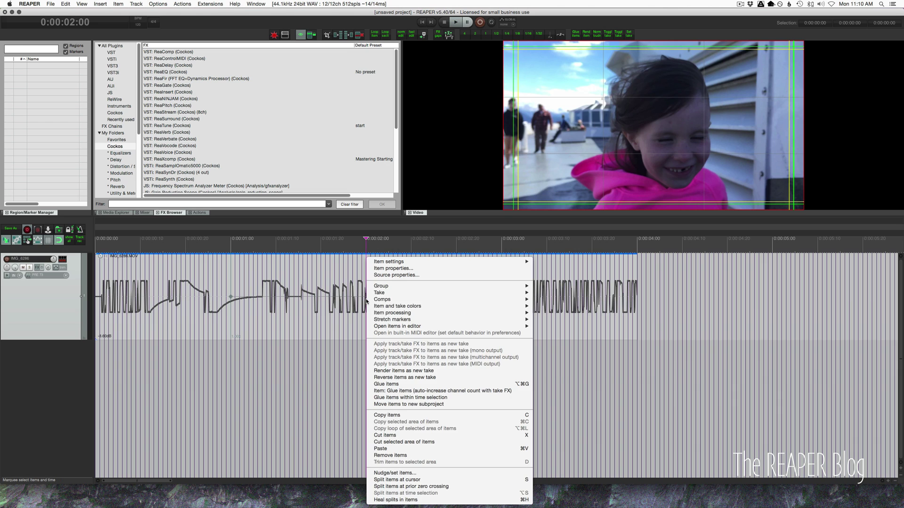
{"action": "mouse_move", "coordinate": [426, 320]}
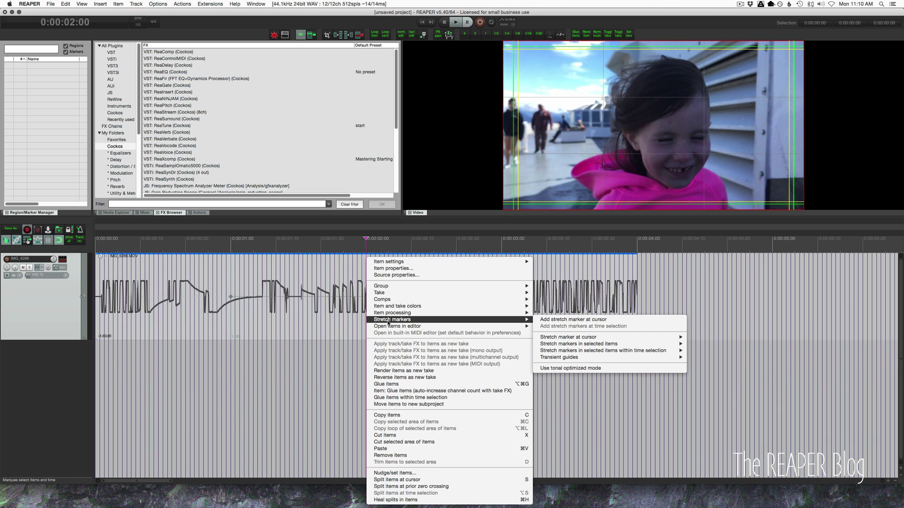
{"action": "left_click", "coordinate": [568, 320]}
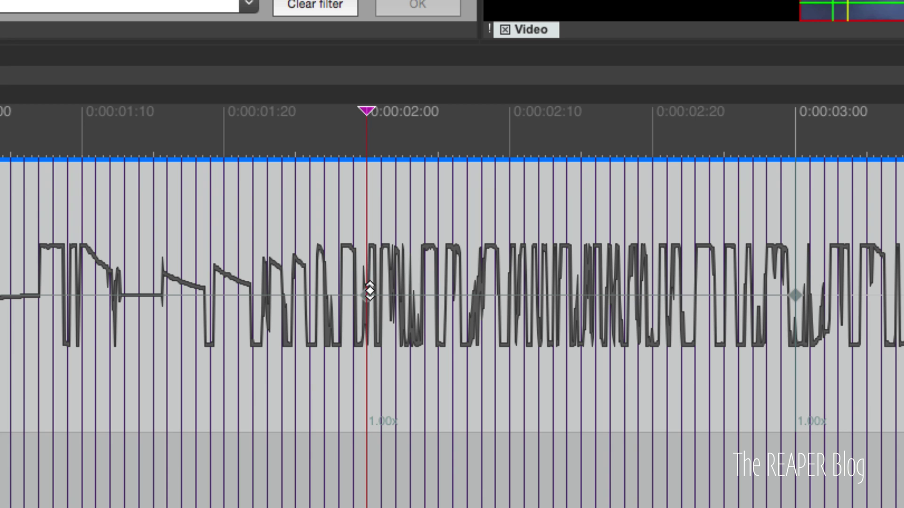
Pull the slopes beside the middle stretch marker down to about 0.55x and 0.26x
{"action": "left_click_drag", "start_coordinate": [367, 290], "coordinate": [363, 343]}
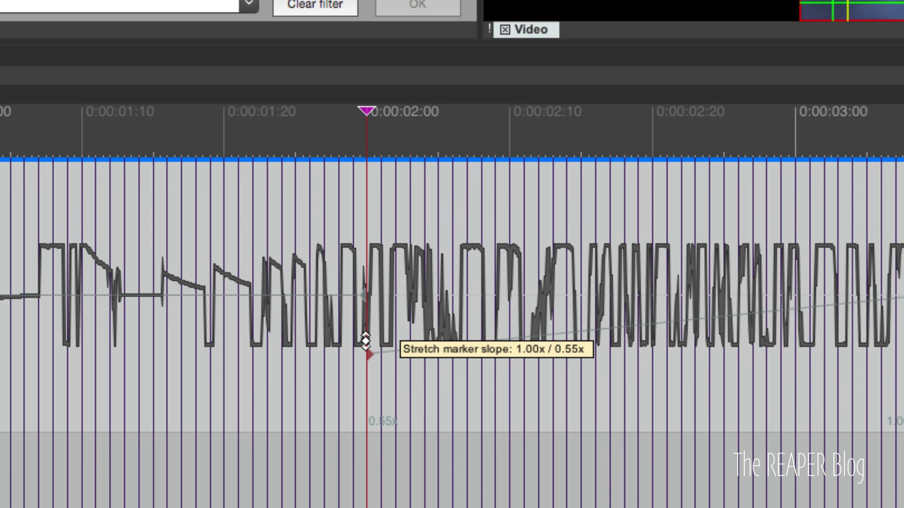
{"action": "mouse_move", "coordinate": [359, 296]}
{"action": "left_mouse_down"}
{"action": "mouse_move", "coordinate": [360, 335]}
{"action": "mouse_move", "coordinate": [391, 346]}
{"action": "left_mouse_up"}
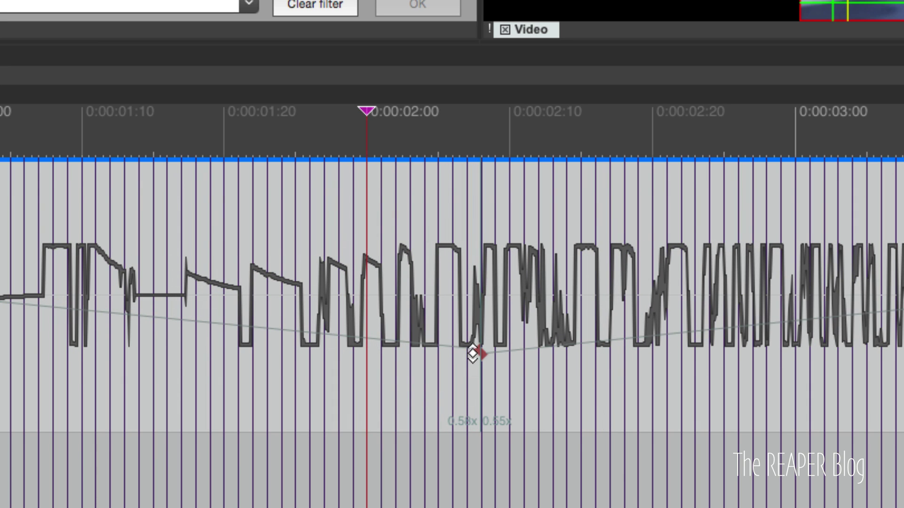
{"action": "left_click_drag", "start_coordinate": [476, 353], "coordinate": [478, 387]}
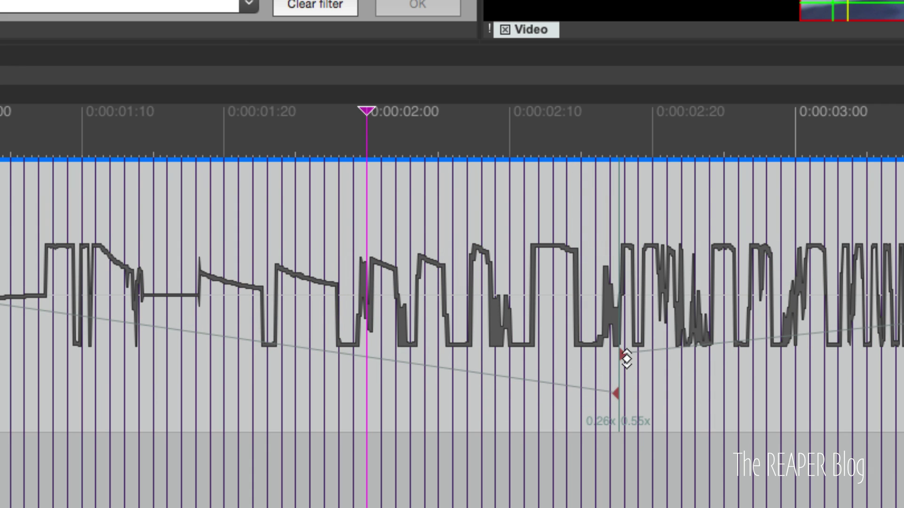
{"action": "left_click_drag", "start_coordinate": [623, 355], "coordinate": [628, 391]}
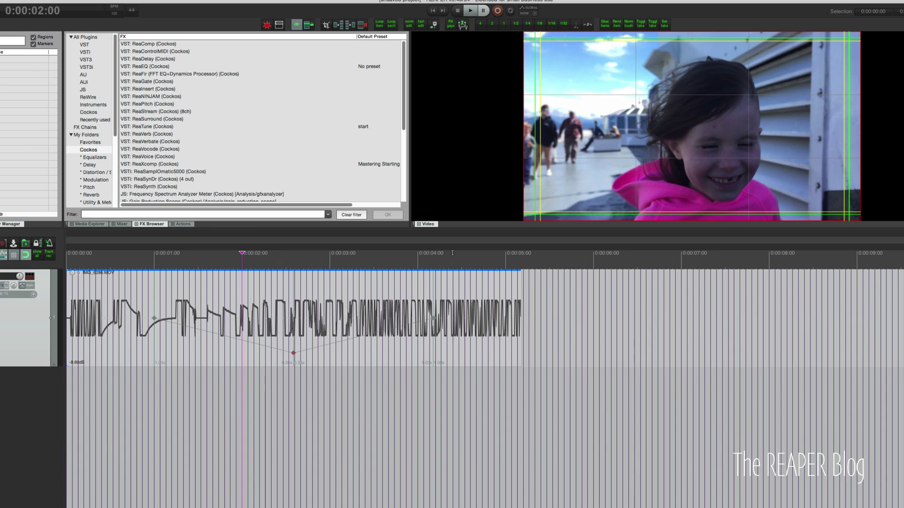
{"action": "left_click", "coordinate": [376, 265]}
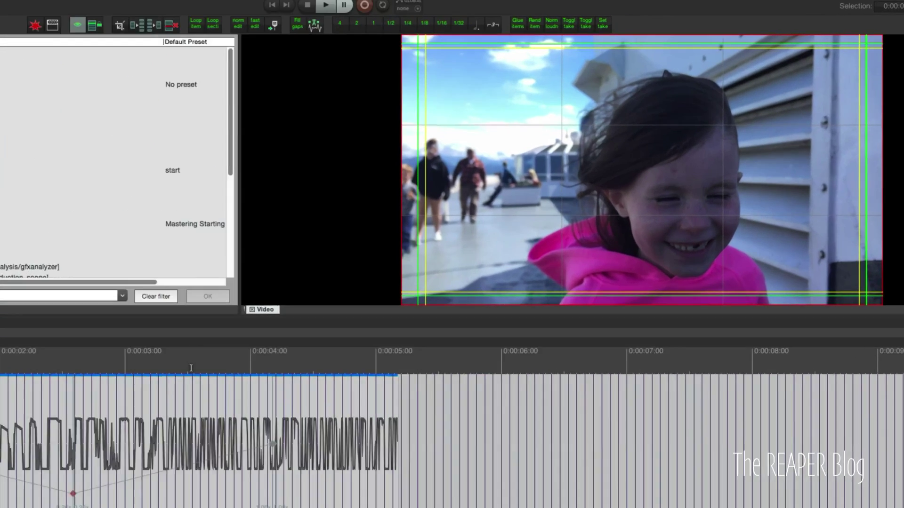